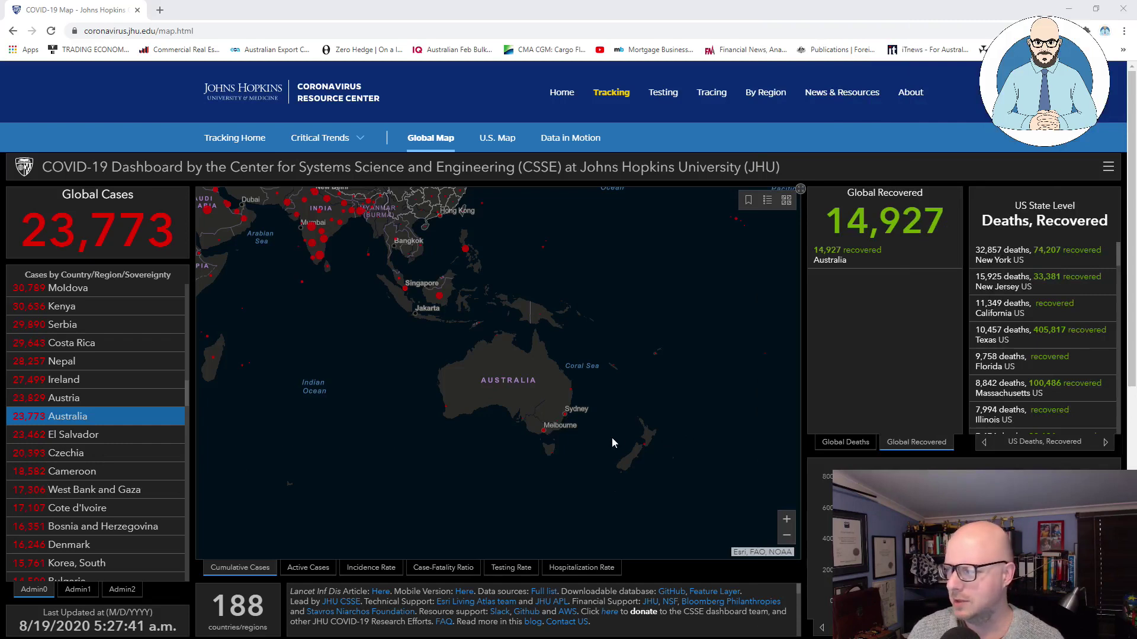
Step: In the Excel sheet, enter 14927 as Australia's value for 19/08/2020
drag(609, 453, 605, 469)
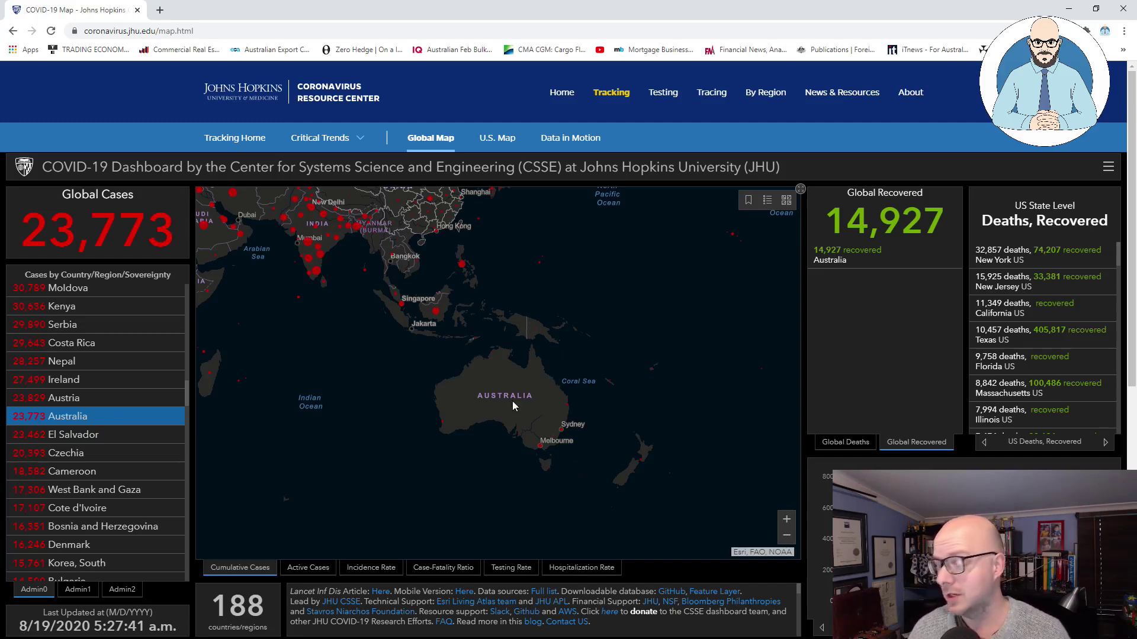
drag(564, 421, 549, 418)
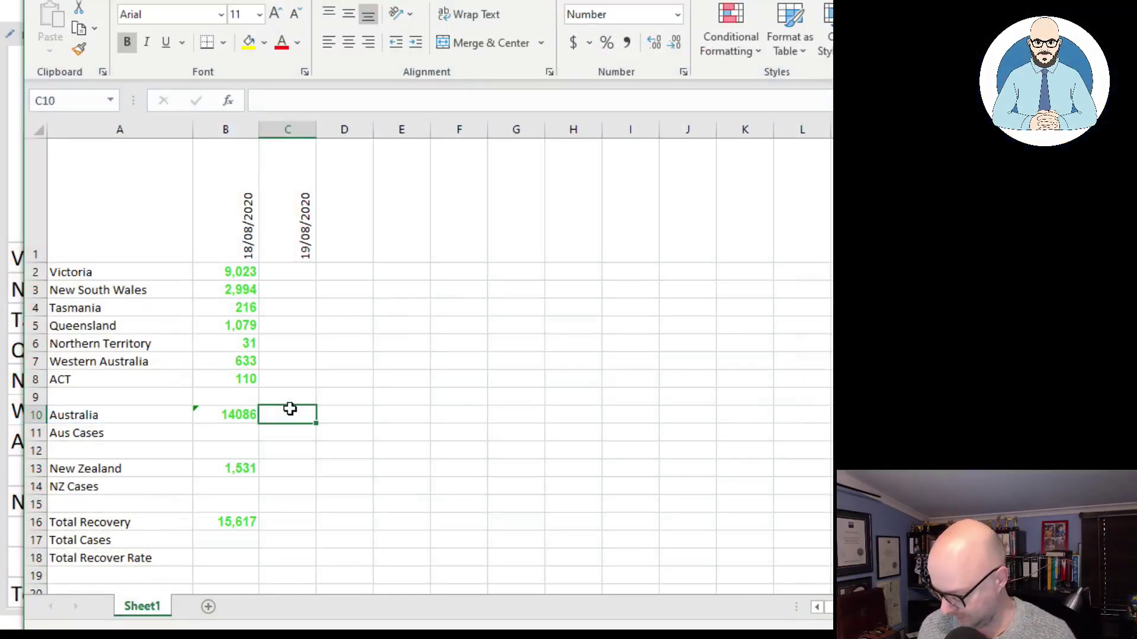
text(1)
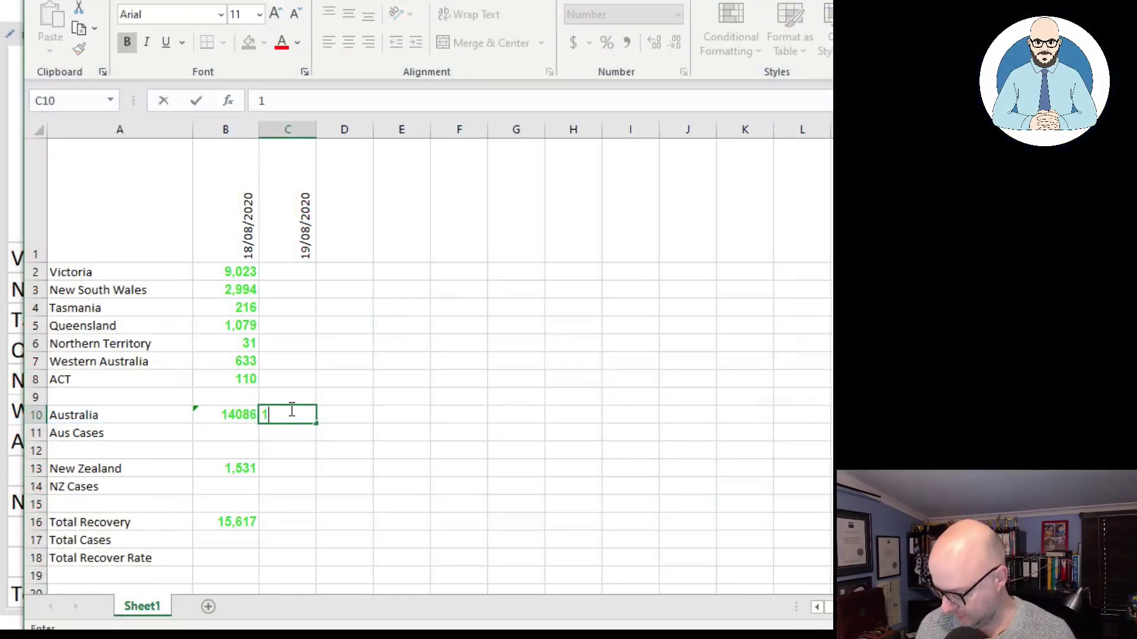
text(4,927)
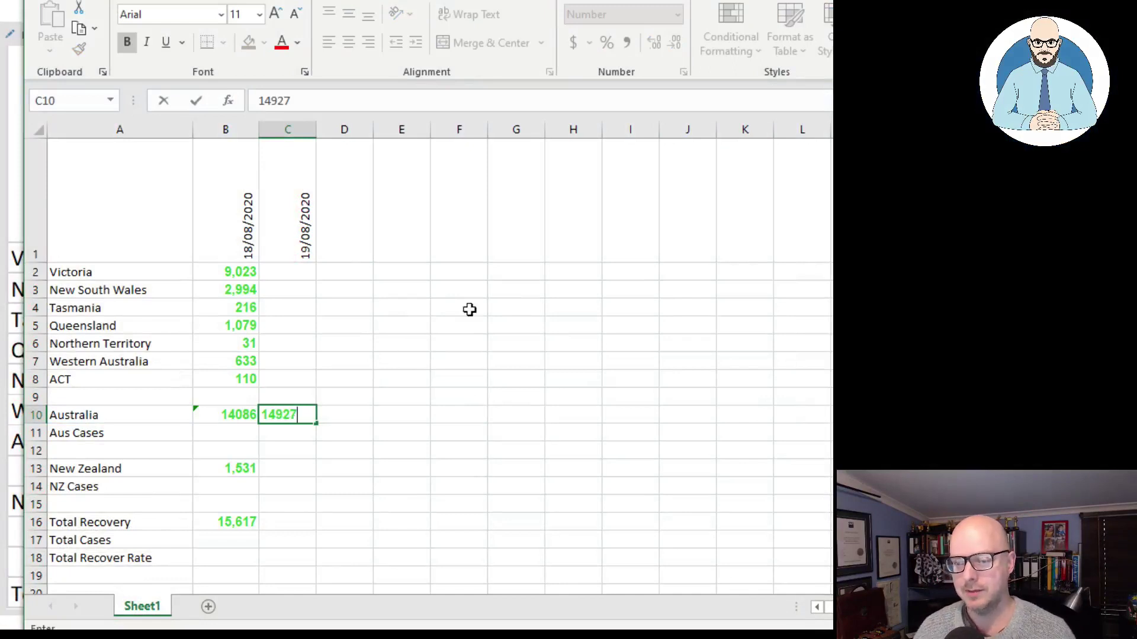
click(563, 384)
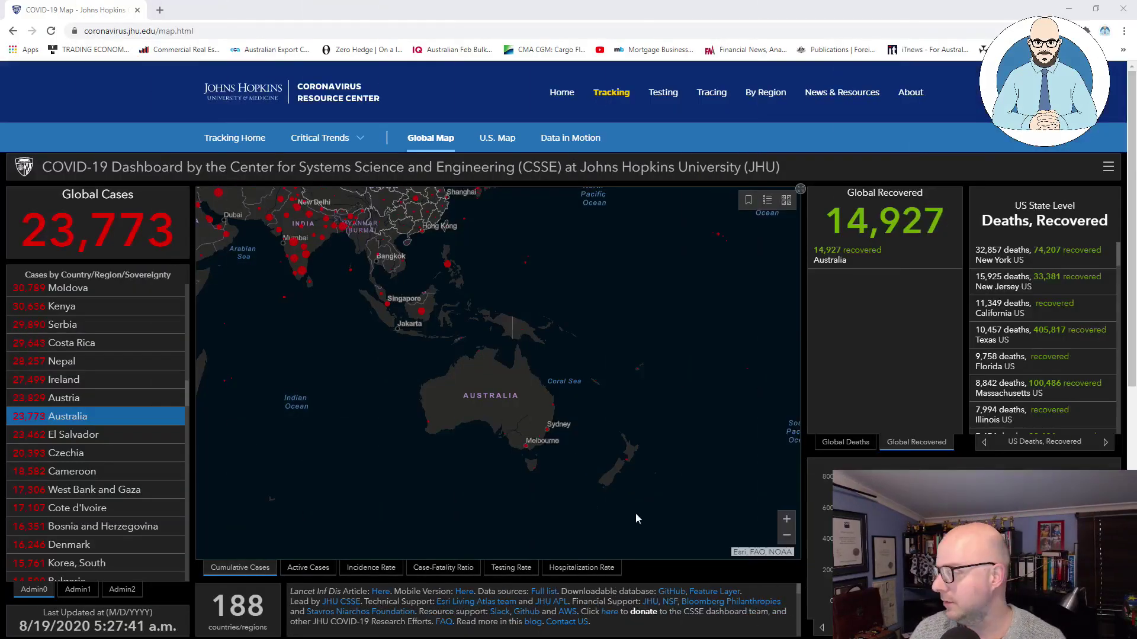
Step: In the dashboard map, look up New Zealand's case details, including its recovered count in the Active Cases layer
click(627, 460)
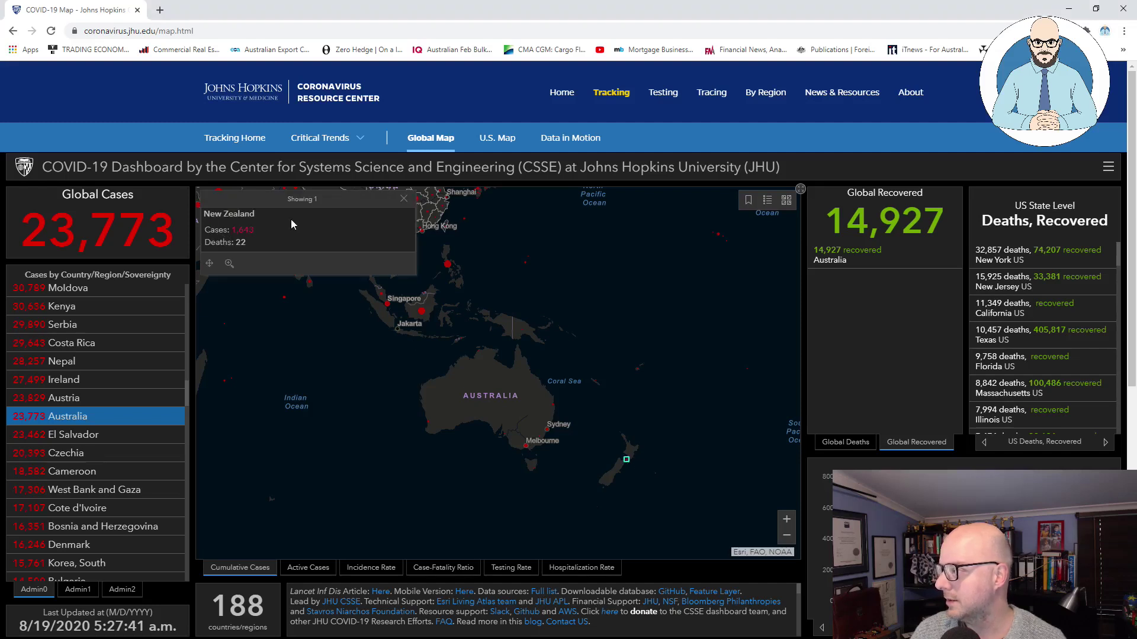
click(326, 569)
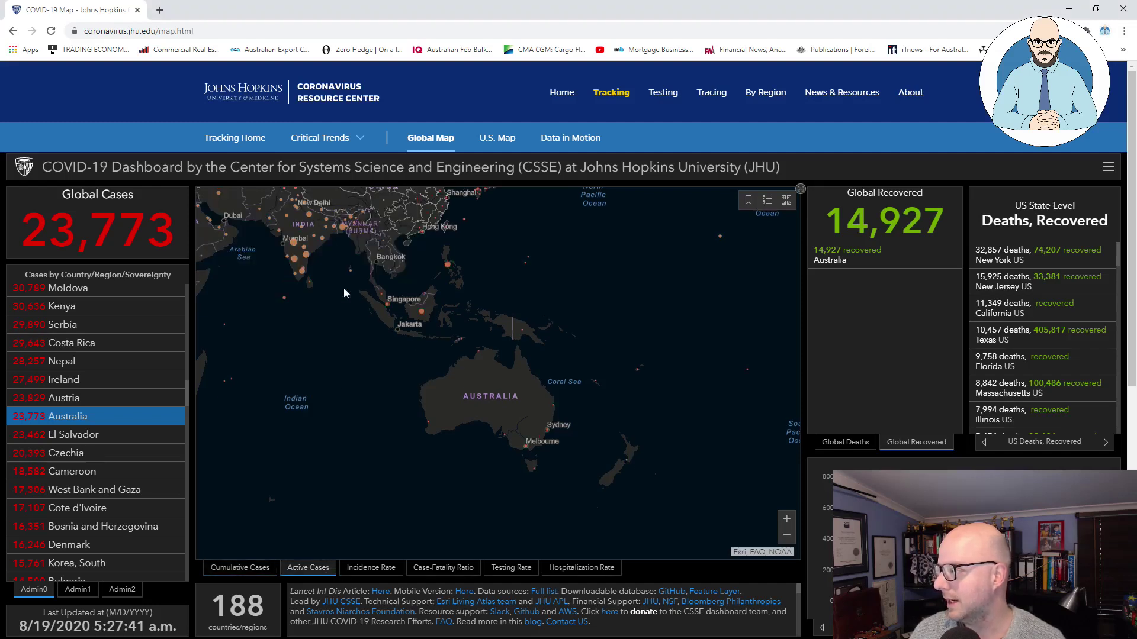
click(627, 463)
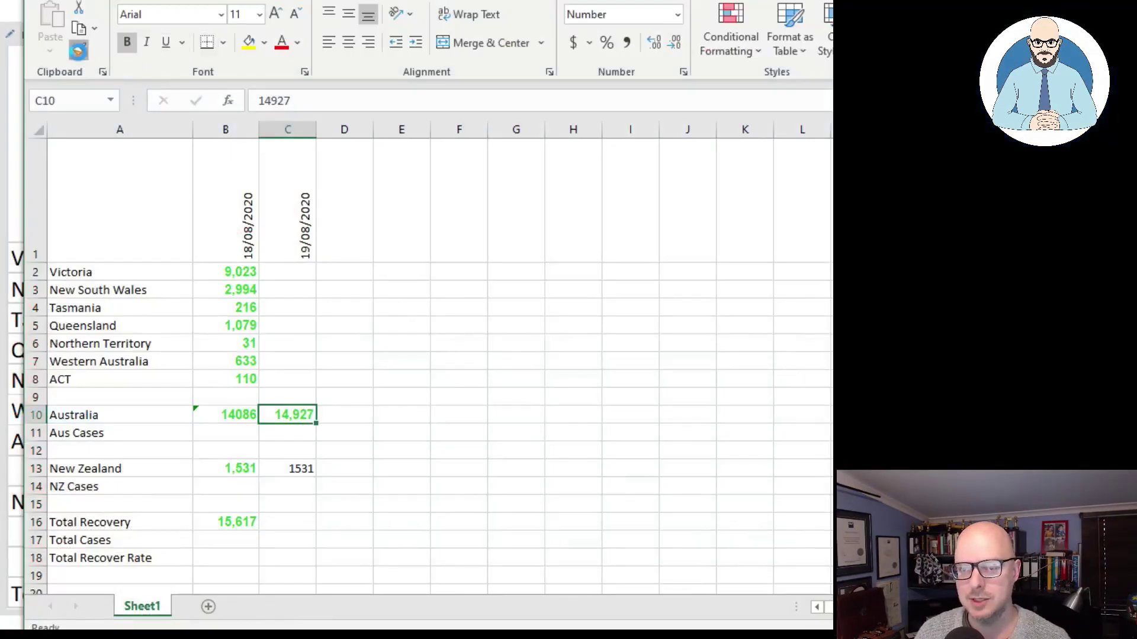
Step: In the Excel sheet, copy the format of Australia's 19/08/2020 value onto New Zealand's value for the same date
click(79, 49)
click(303, 469)
click(357, 457)
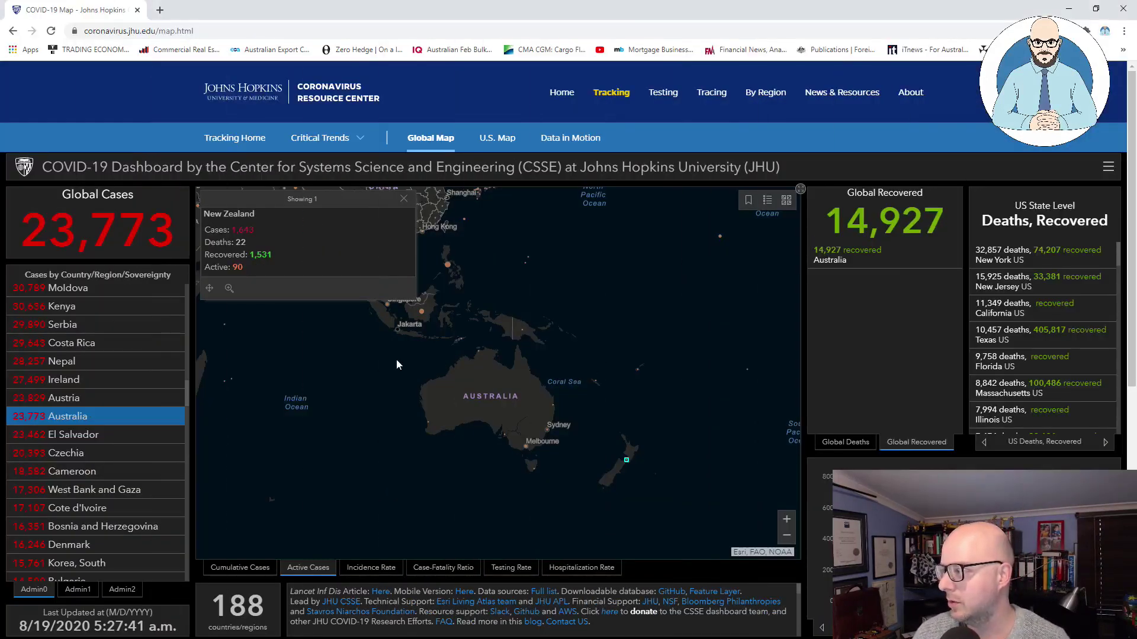
Step: In the dashboard map, look up Victoria's recovered count from its marker at Melbourne
scroll(509, 443, down, 3)
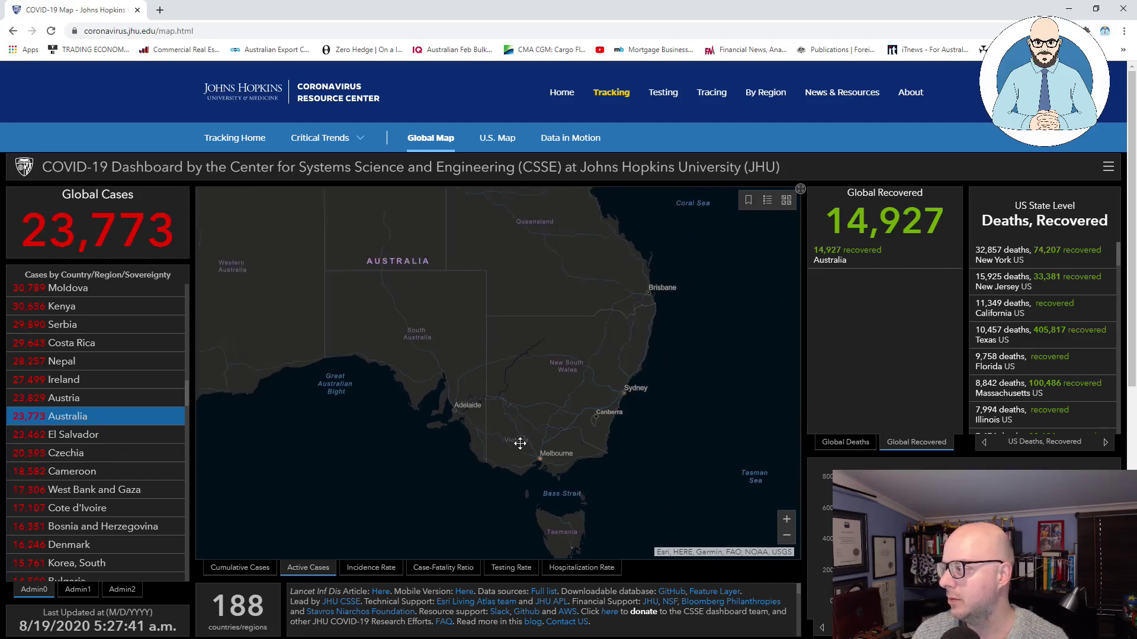
click(543, 459)
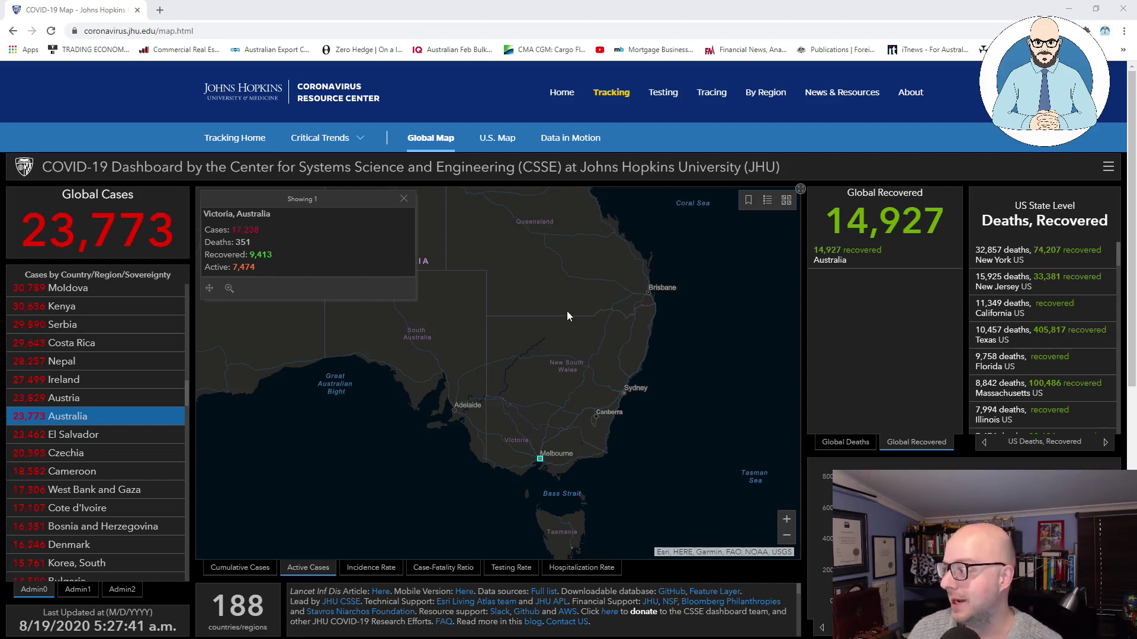
Step: Look for the Australian Capital Territory's recovered count in the cumulative cases, case-fatality ratio and incidence rate layers
click(595, 418)
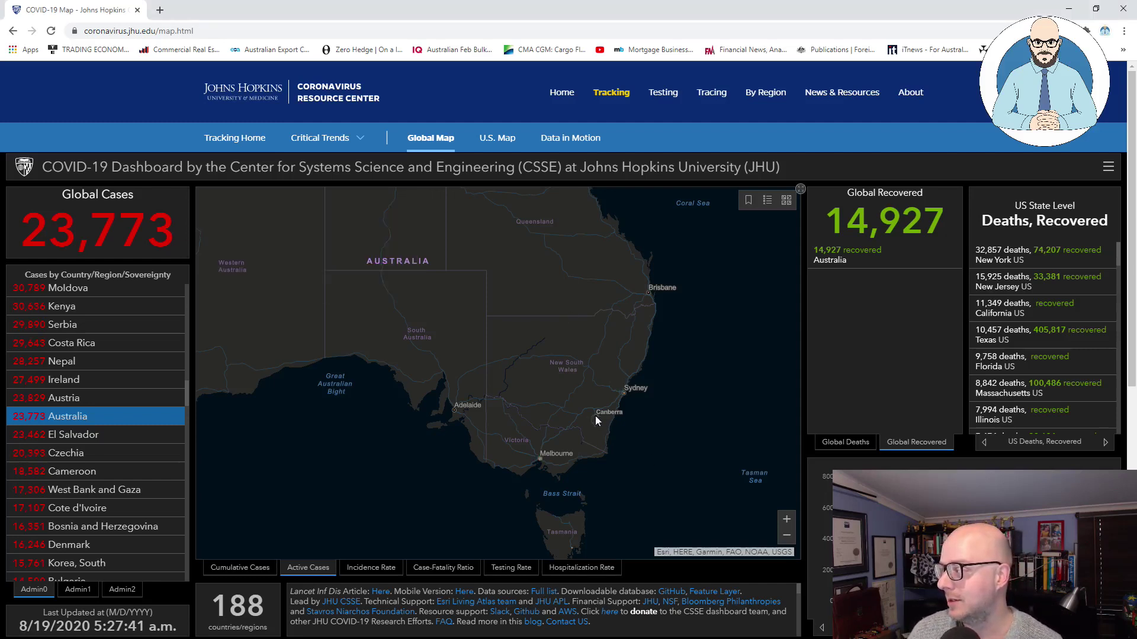
scroll(595, 417, up, 1)
click(255, 569)
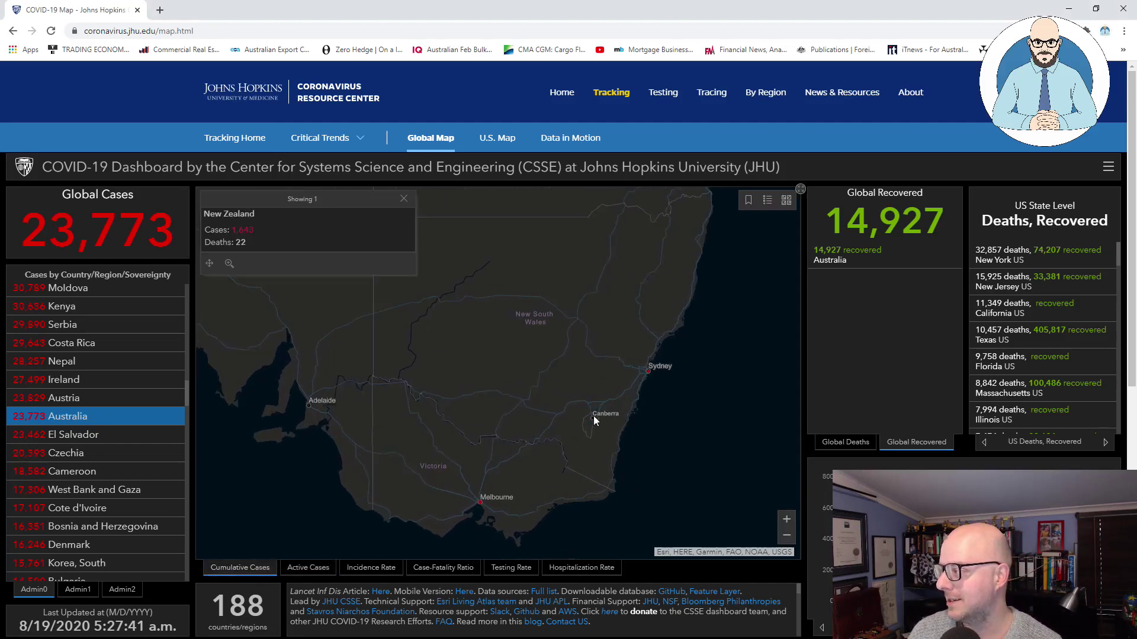
click(589, 417)
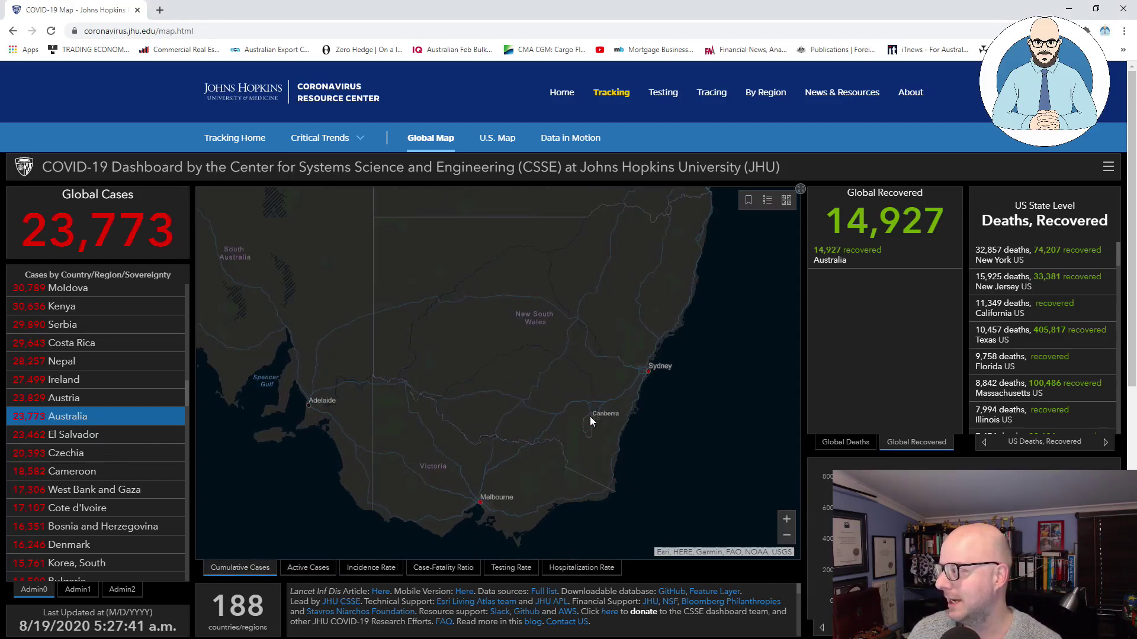
click(594, 424)
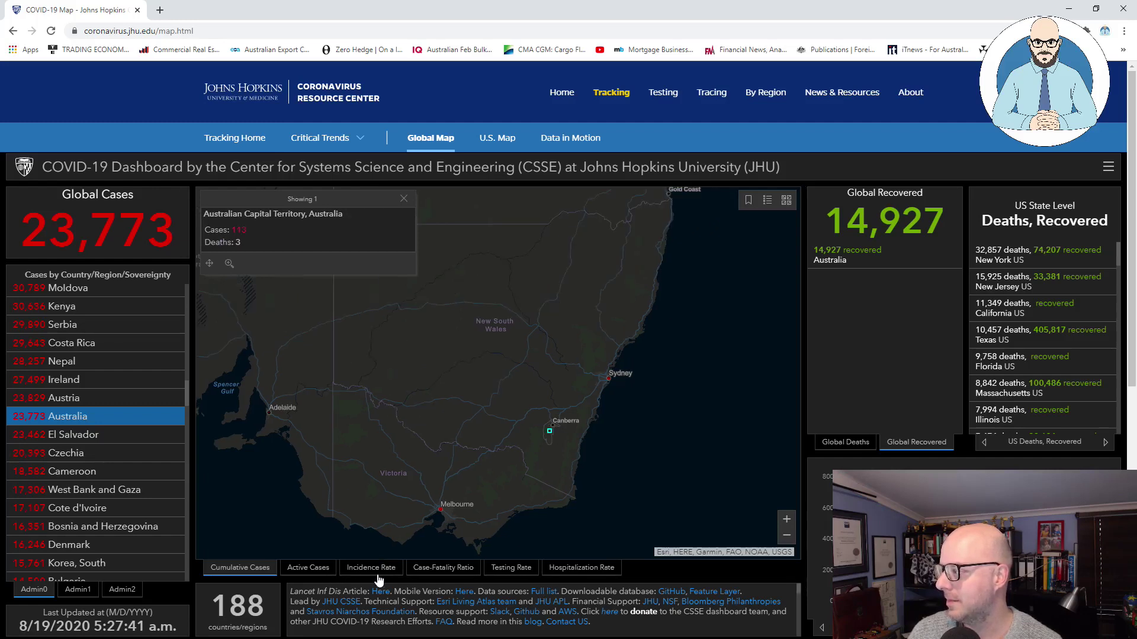
click(323, 575)
click(443, 575)
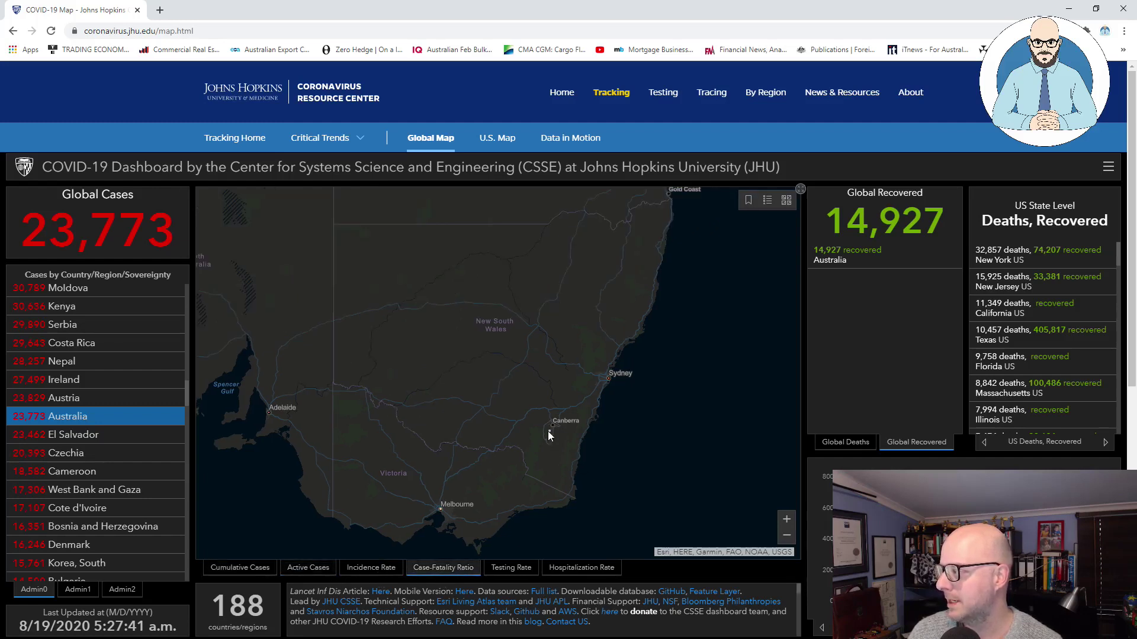
click(548, 433)
click(359, 568)
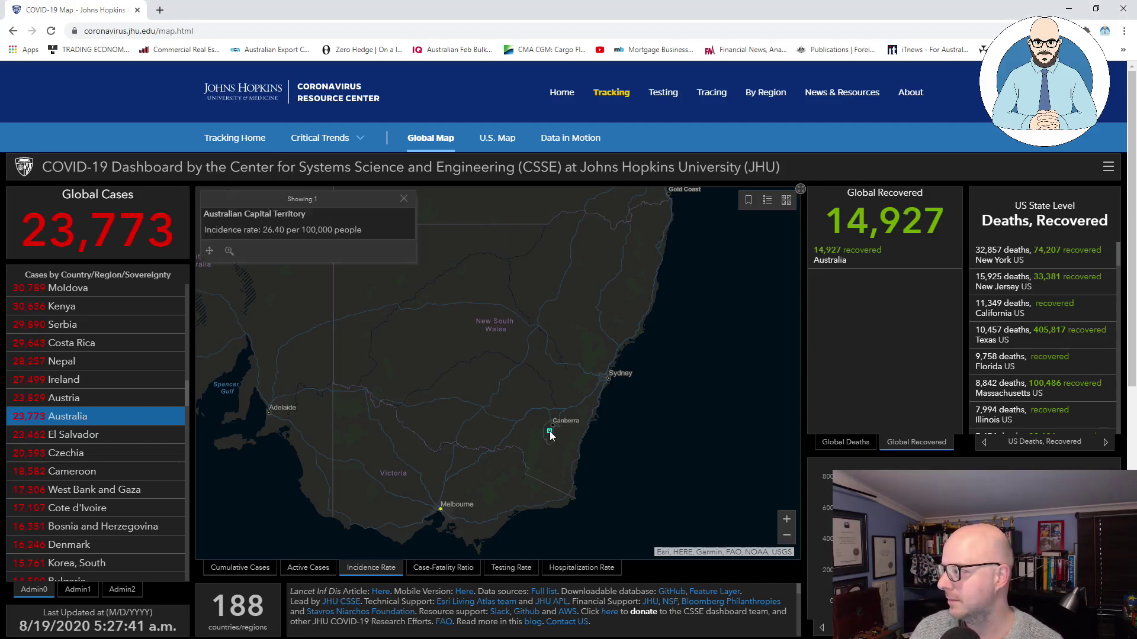
Step: Look up New South Wales's recovered count in the Active Cases layer from its marker at Sydney
click(307, 569)
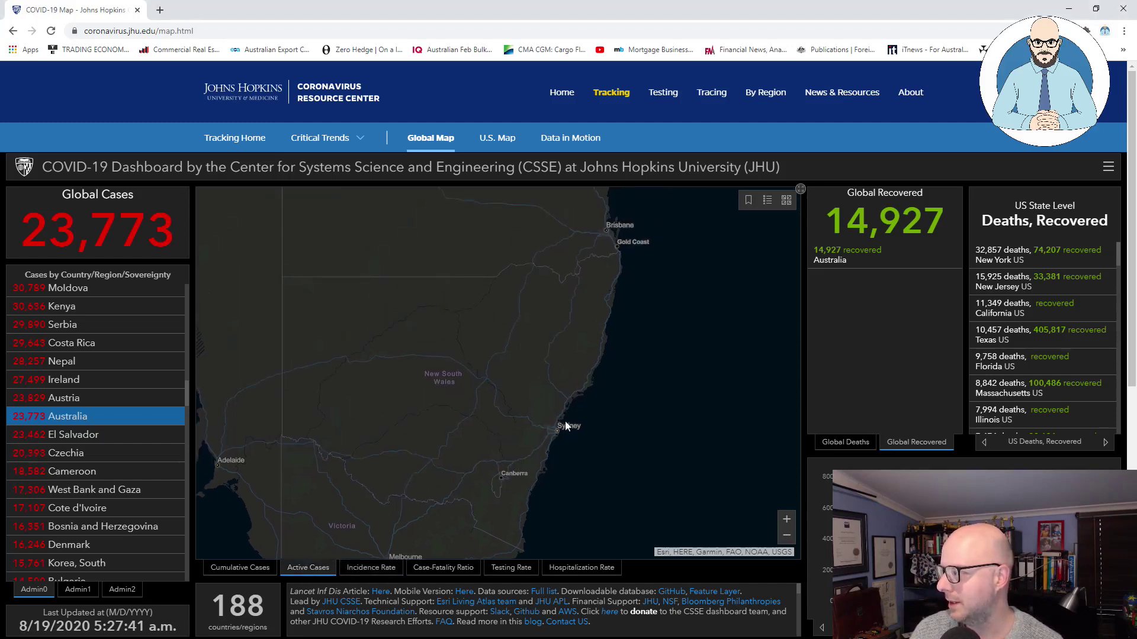
click(557, 430)
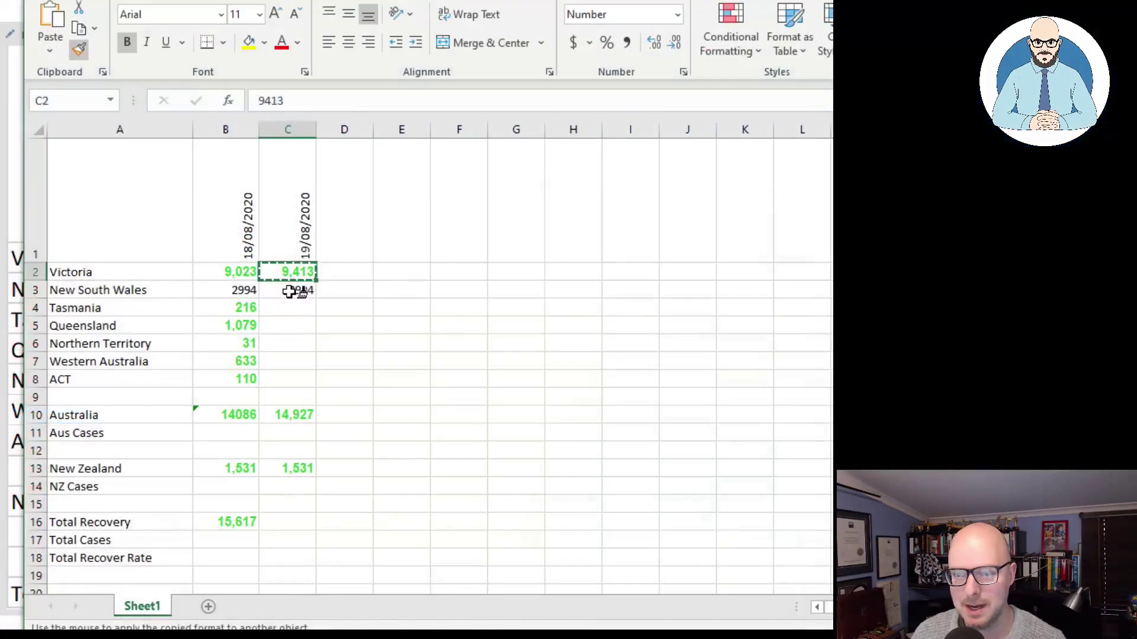
Step: In the Excel sheet, apply Victoria's number format to New South Wales's values for 19/08/2020 and 18/08/2020
click(297, 290)
click(237, 272)
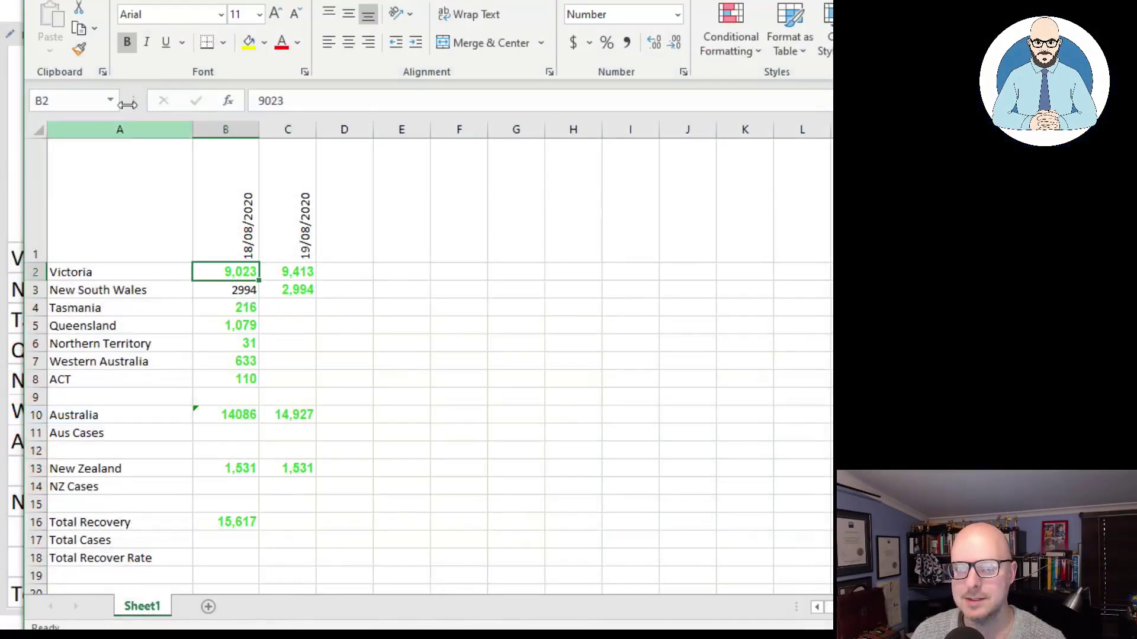
click(79, 48)
click(240, 290)
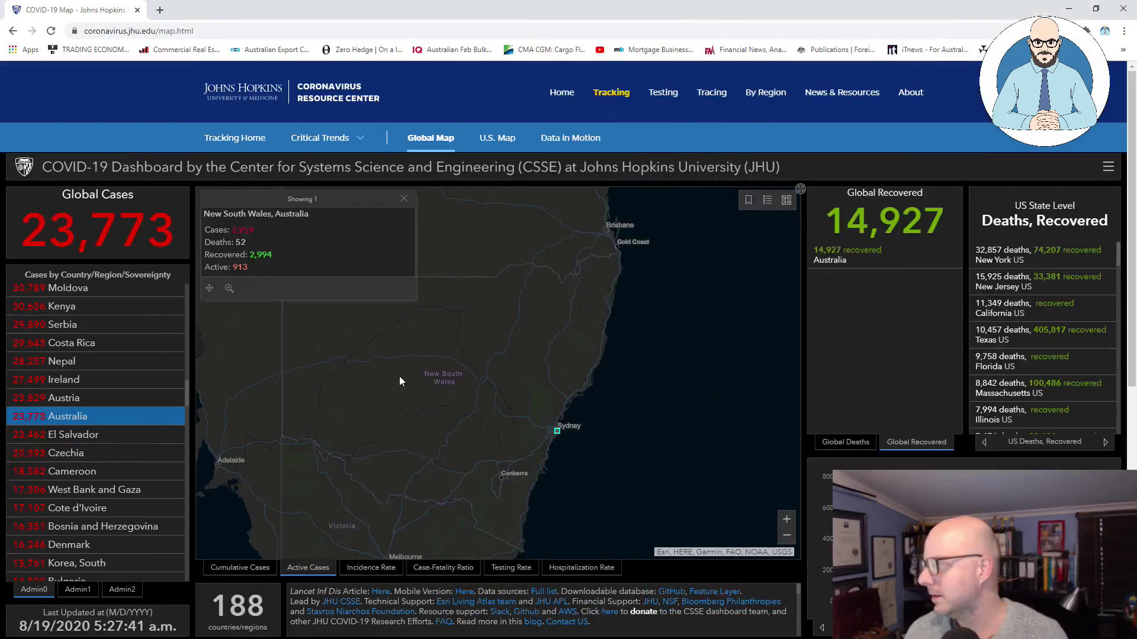
Step: In the dashboard map, look up the recovered counts for Queensland and the Northern Territory from their Brisbane and Darwin markers
click(608, 226)
drag(573, 262, 577, 328)
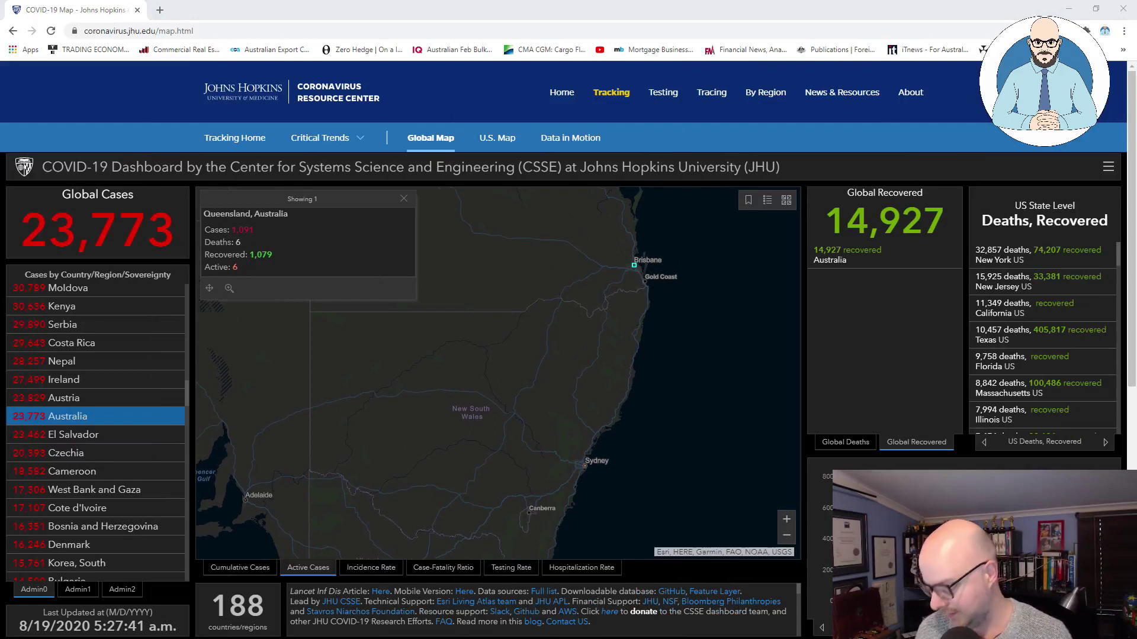
click(659, 246)
scroll(688, 353, down, 2)
drag(521, 196, 559, 313)
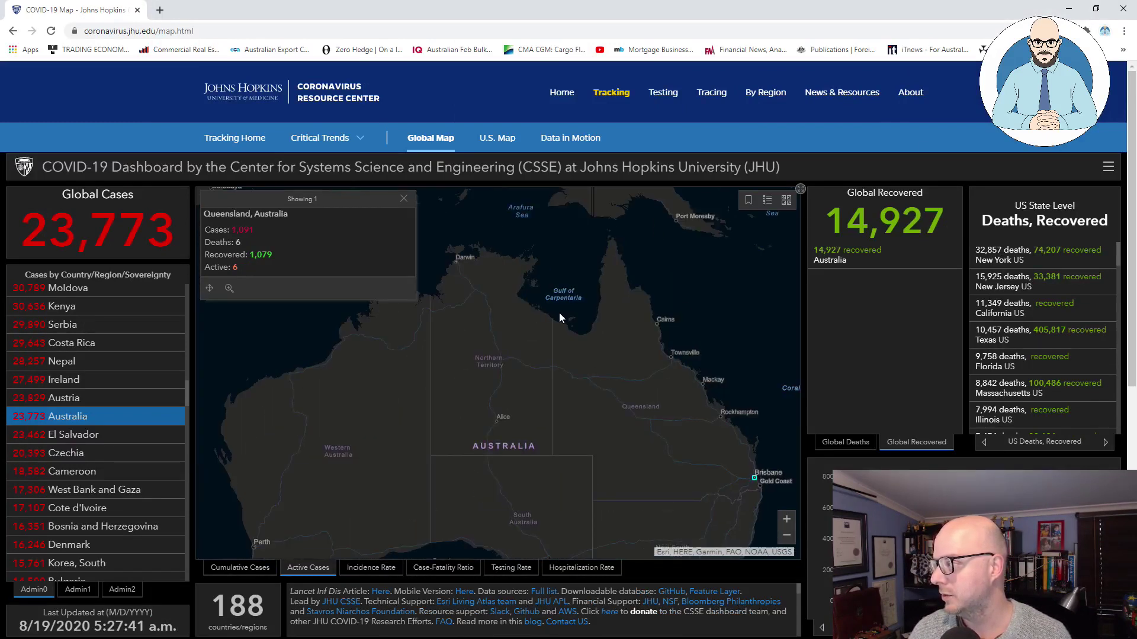
click(456, 260)
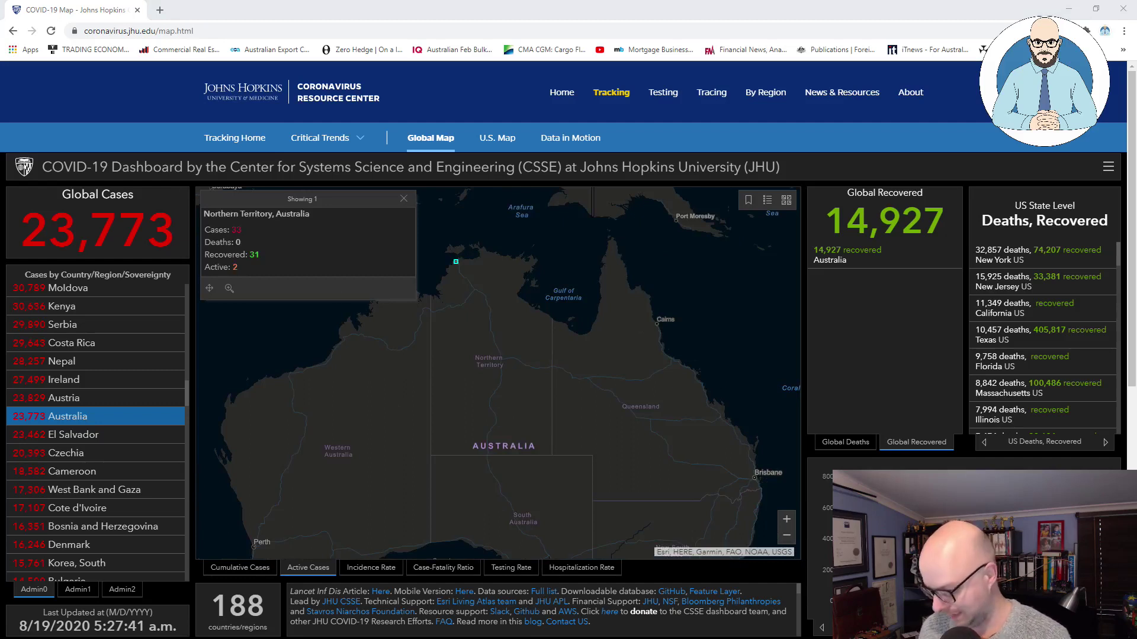
Step: Look up the recovered counts for Western Australia and Tasmania in the Active Cases layer
click(284, 406)
drag(285, 406, 400, 417)
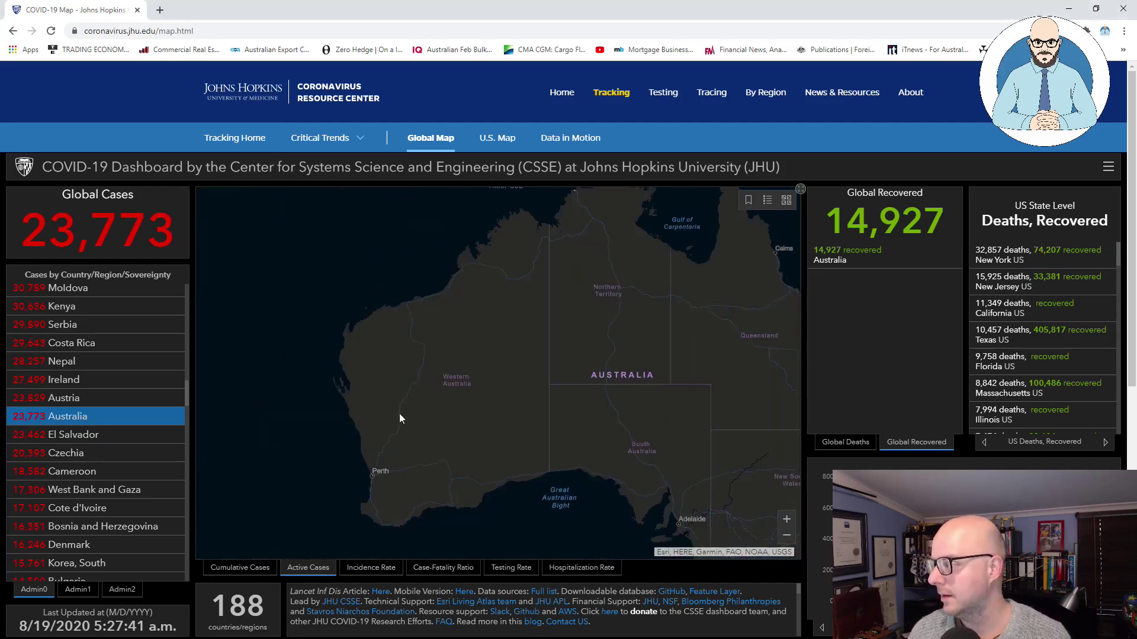
click(372, 475)
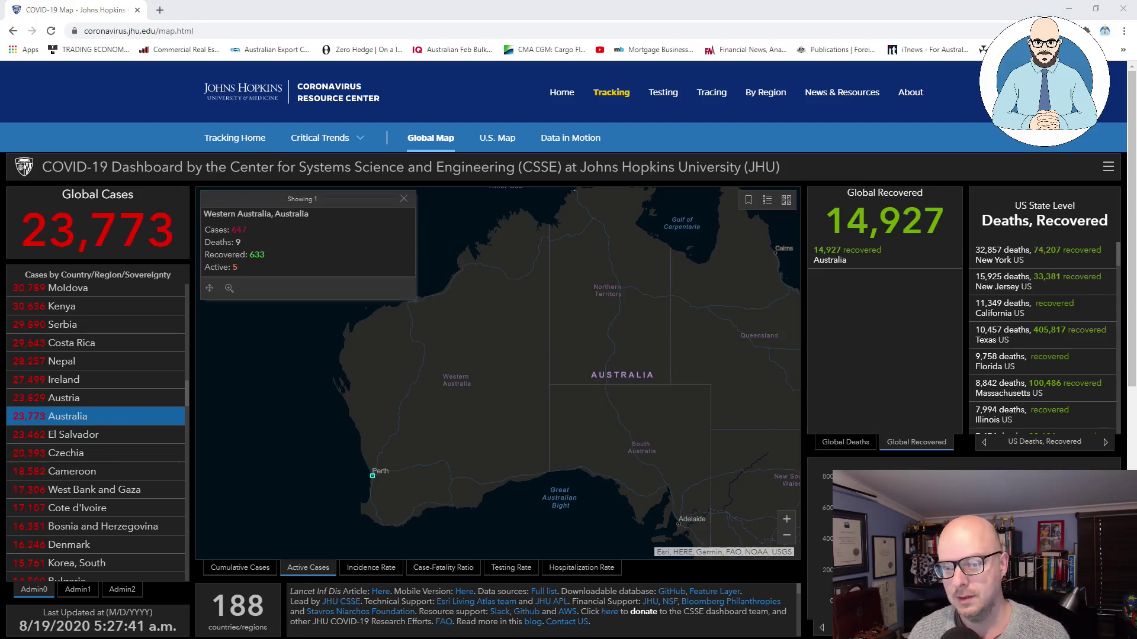
key(Right)
key(Down)
click(596, 515)
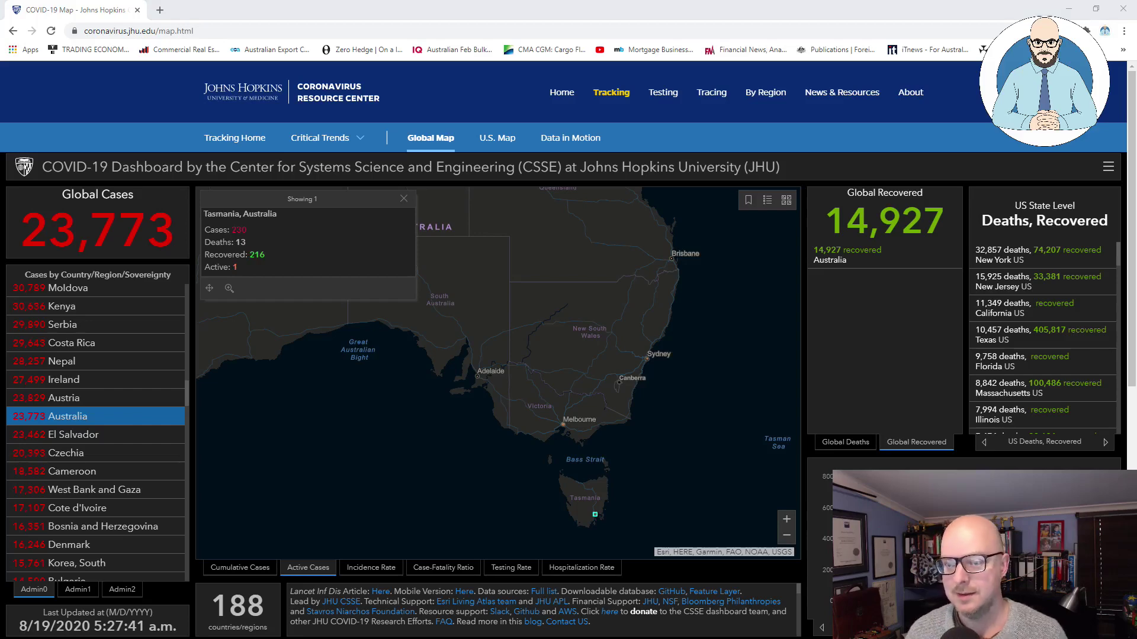
Step: Look for the Australian Capital Territory's figures around Canberra in the Incidence Rate, Case-Fatality Ratio and Cumulative Cases layers
click(508, 379)
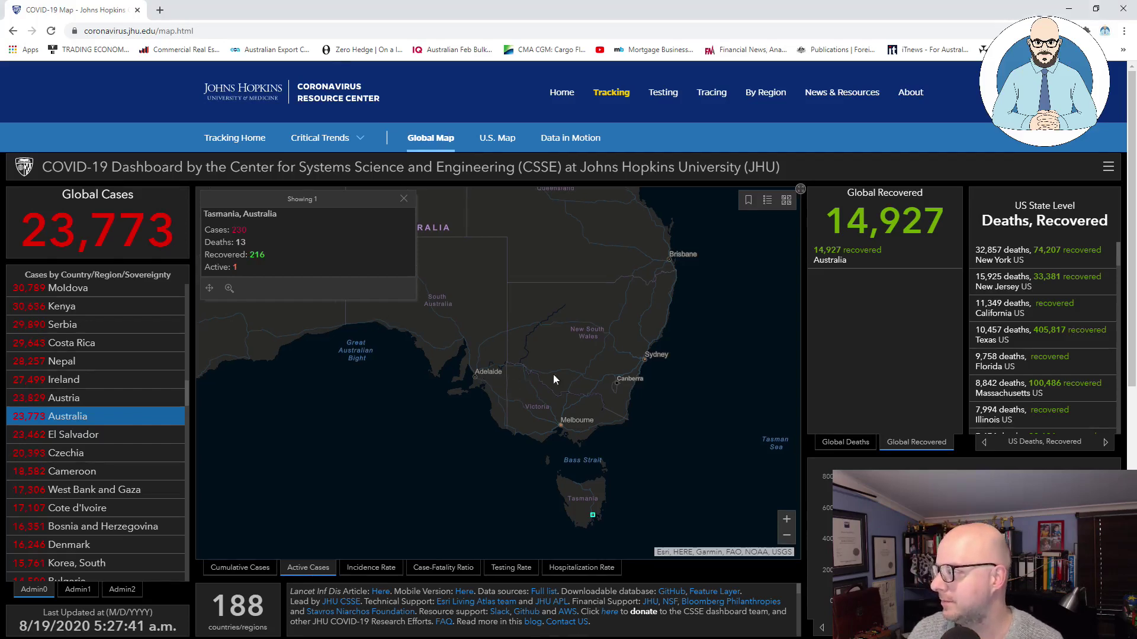
scroll(579, 392, up, 5)
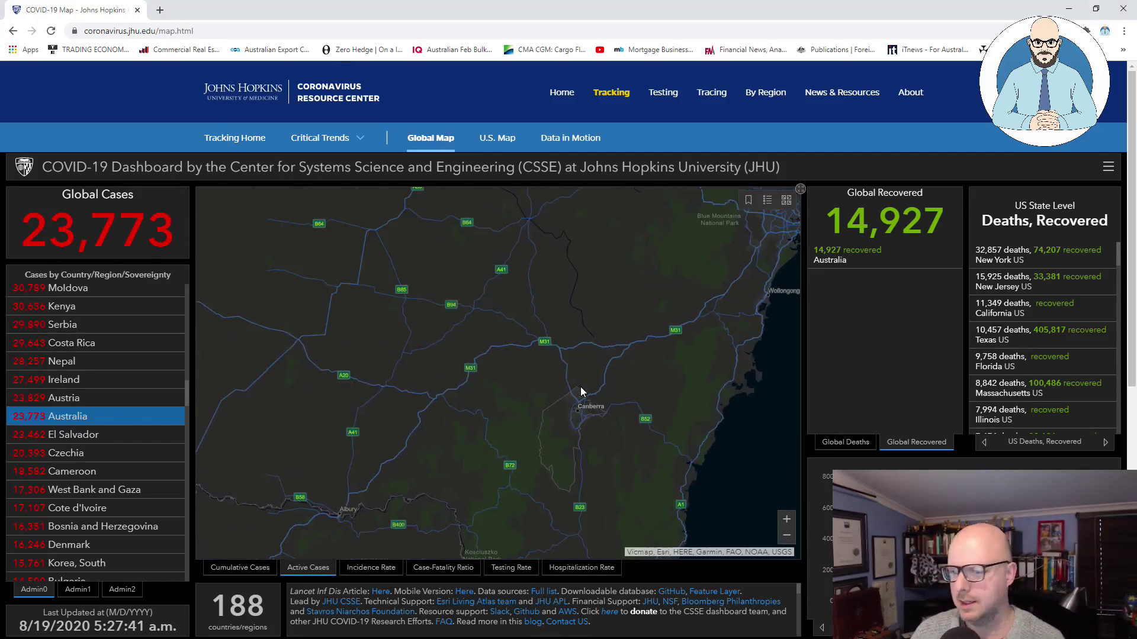
click(358, 570)
click(437, 568)
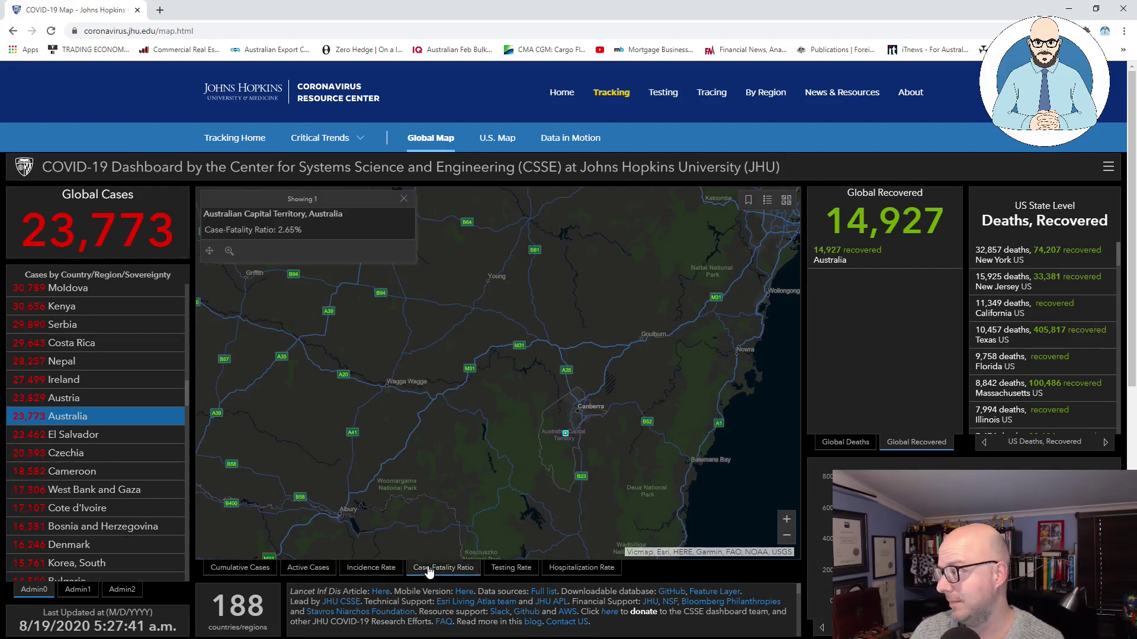
click(215, 568)
scroll(589, 420, up, 2)
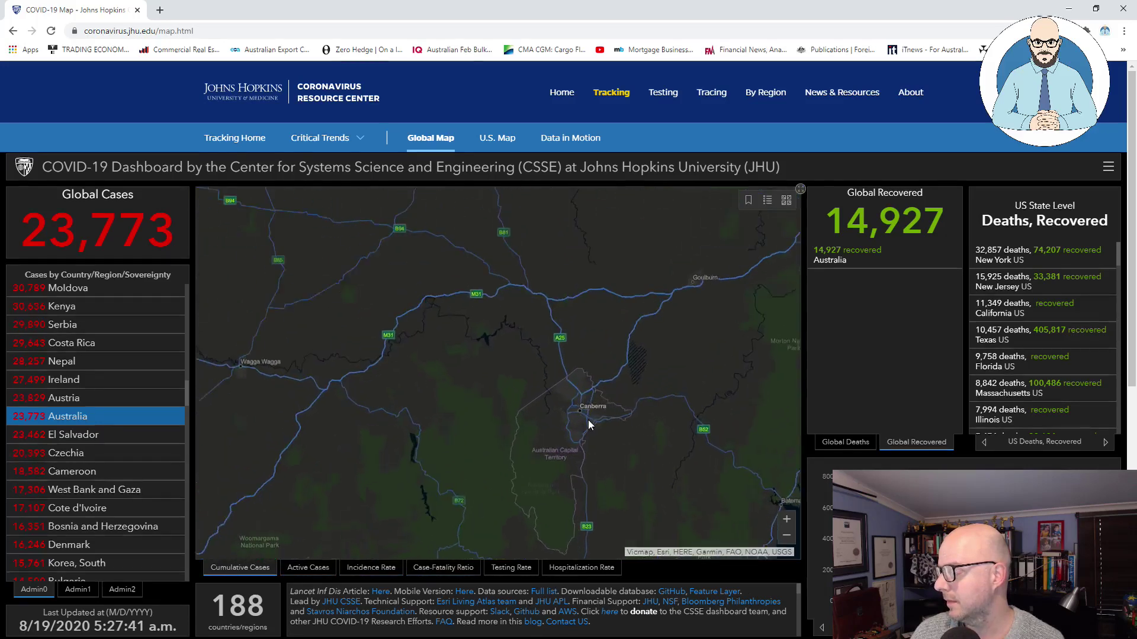
scroll(559, 418, up, 1)
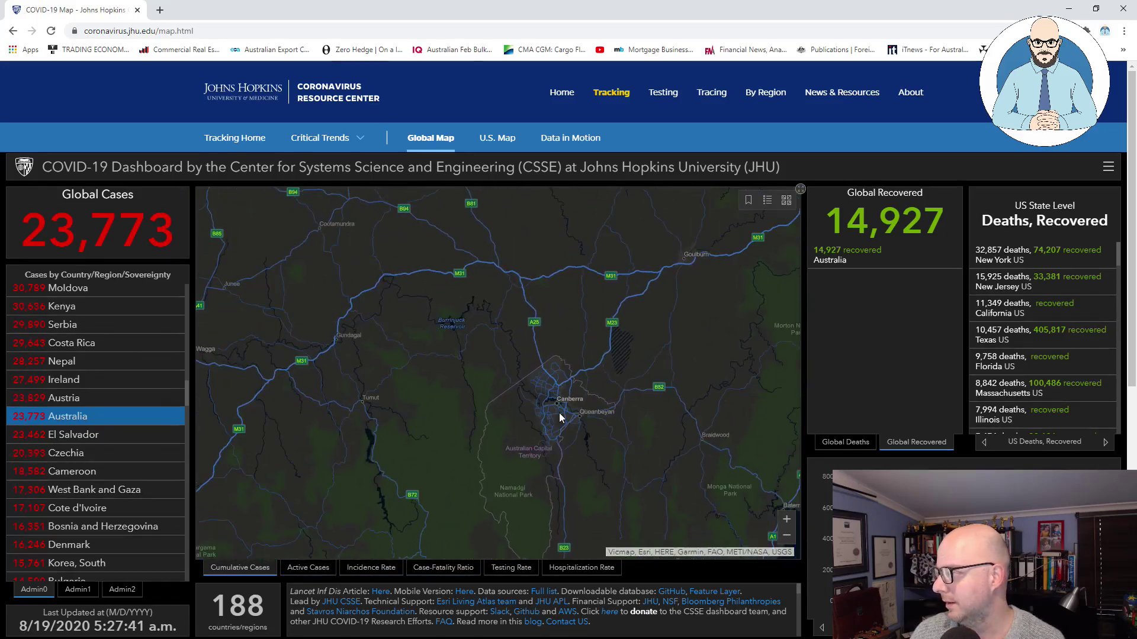
Step: Check the Australian Capital Territory marker in the Case-Fatality Ratio, Active Cases and Incidence Rate layers
click(450, 570)
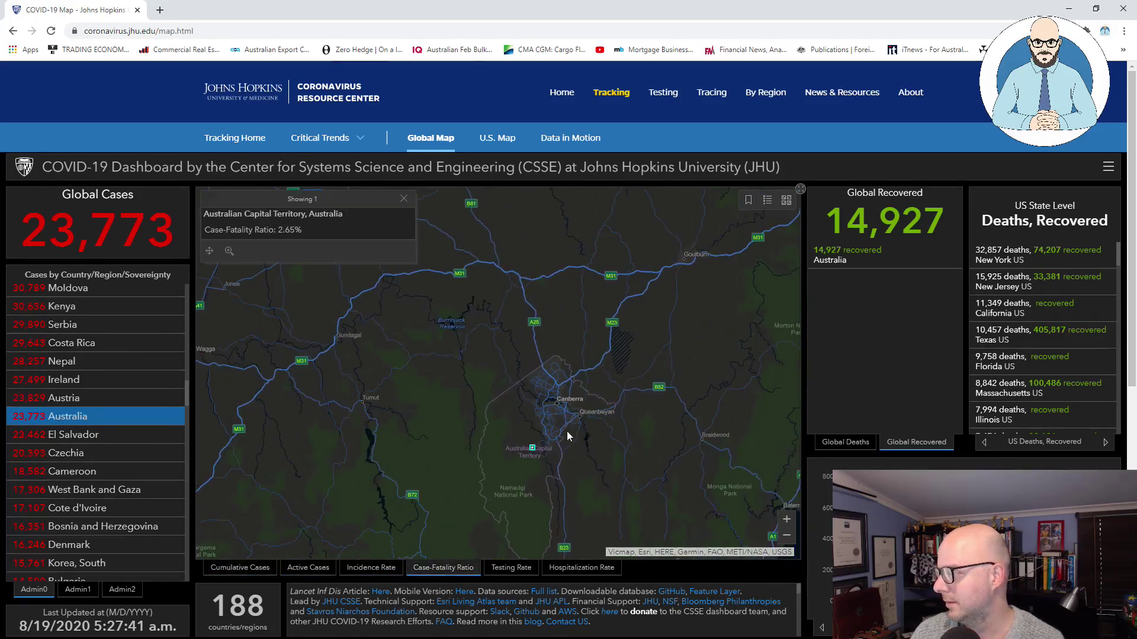
click(370, 568)
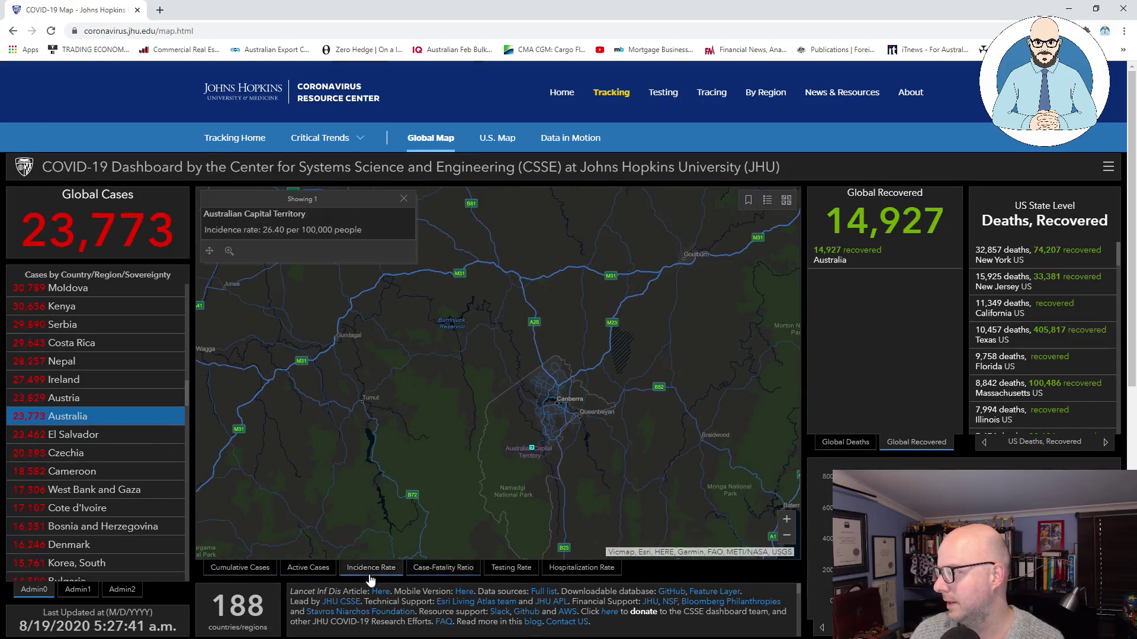
click(308, 569)
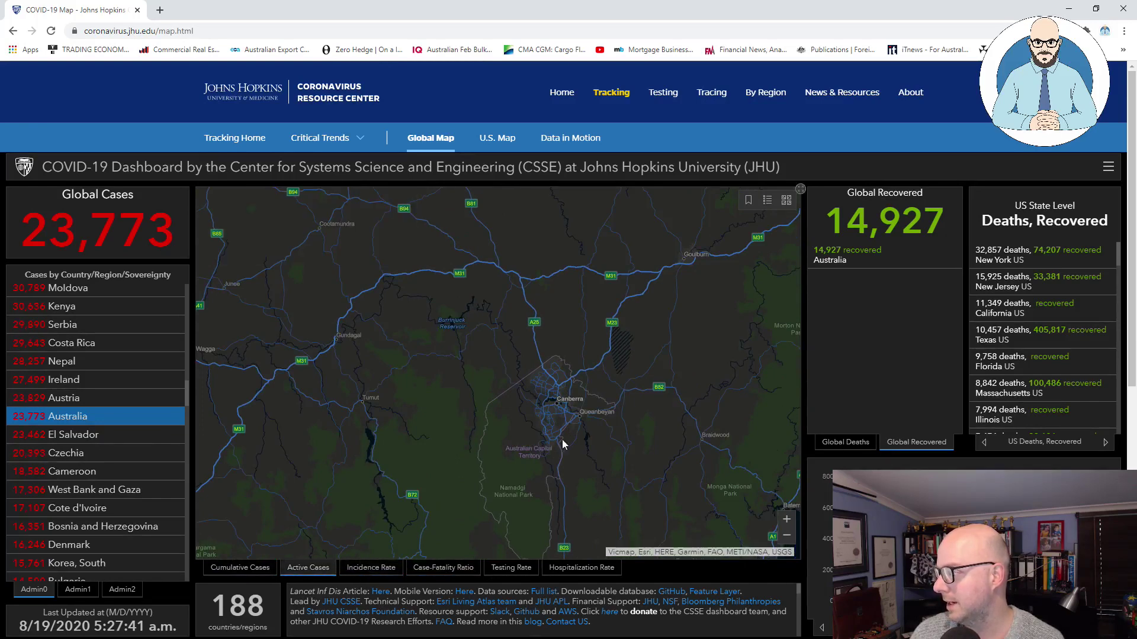
click(393, 571)
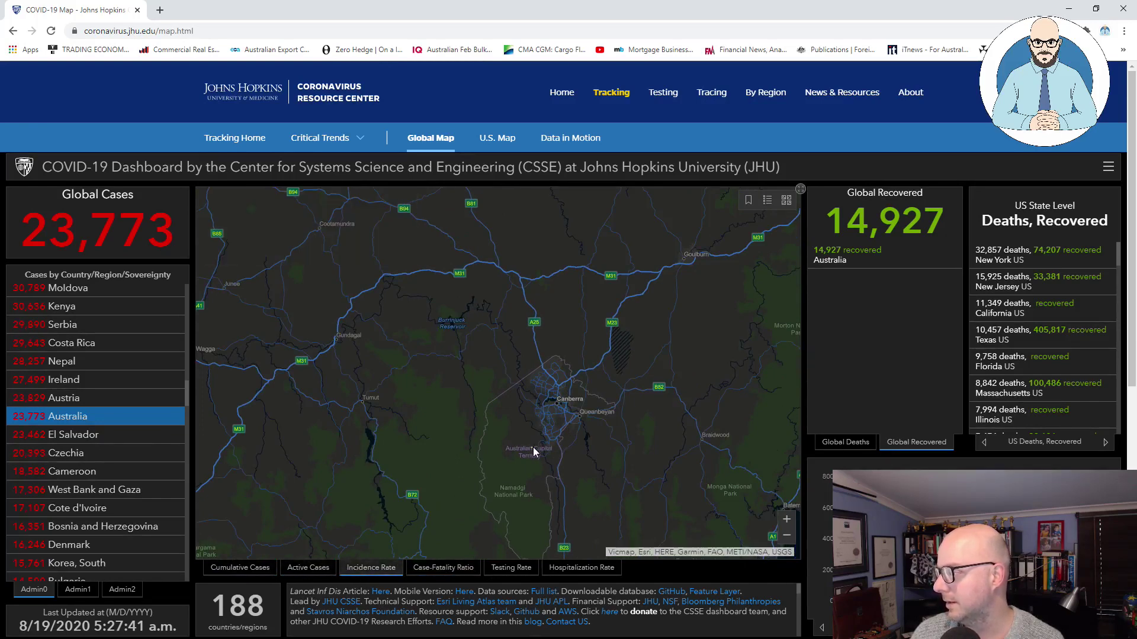
click(533, 447)
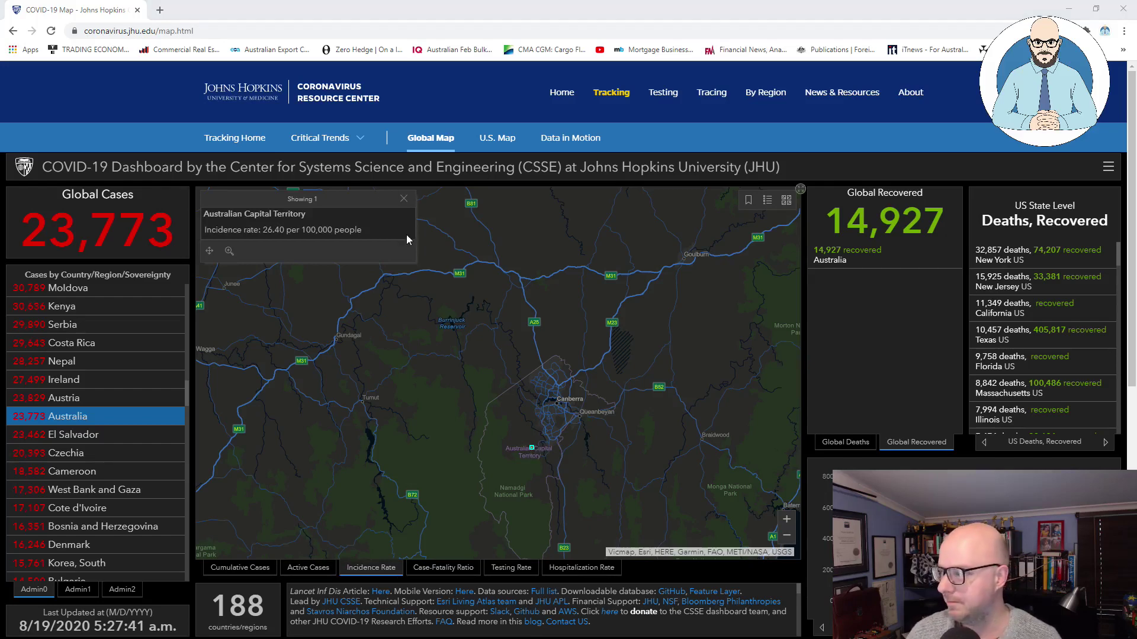
click(799, 189)
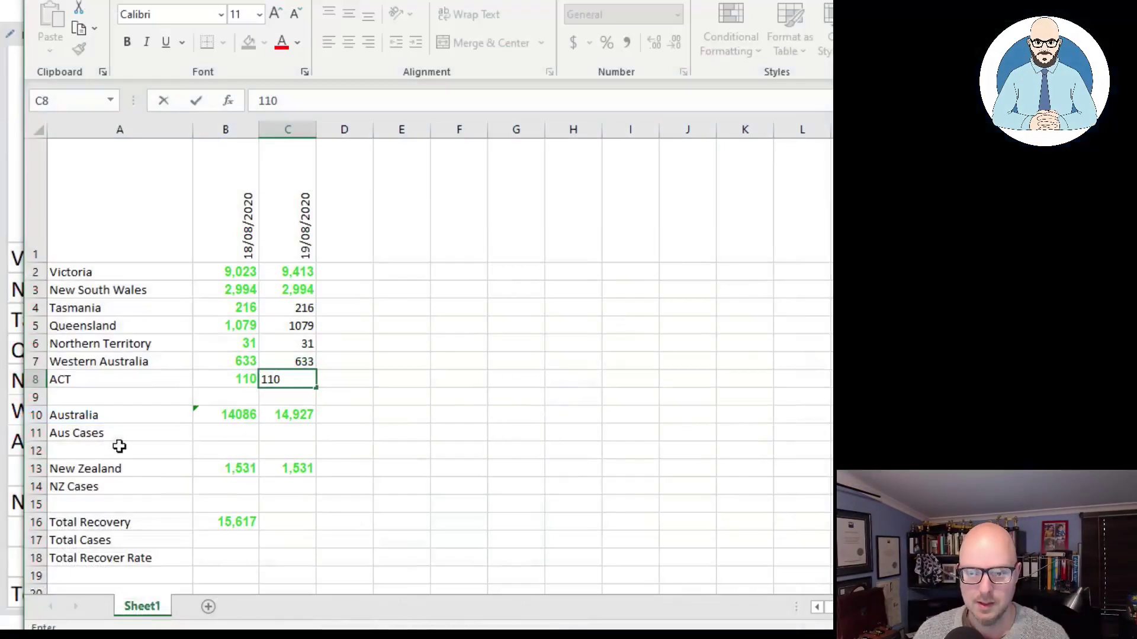
Step: In the Excel sheet, finish ACT's entry of 110 and apply Tasmania's 18/08/2020 format to the 19/08/2020 values for Tasmania and Queensland
click(243, 309)
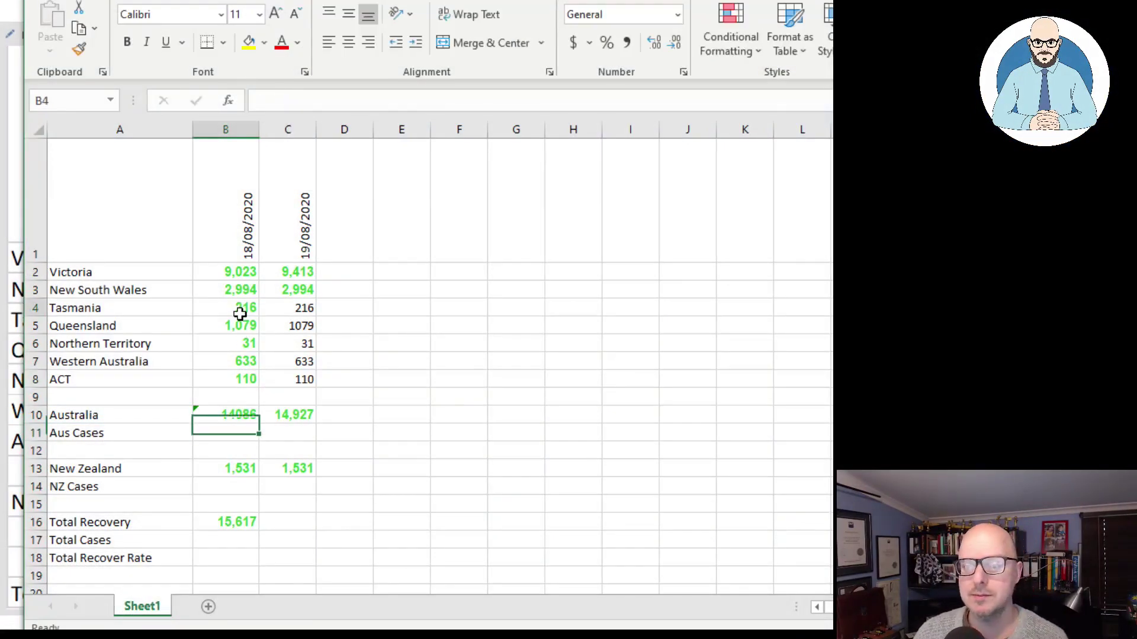
click(79, 49)
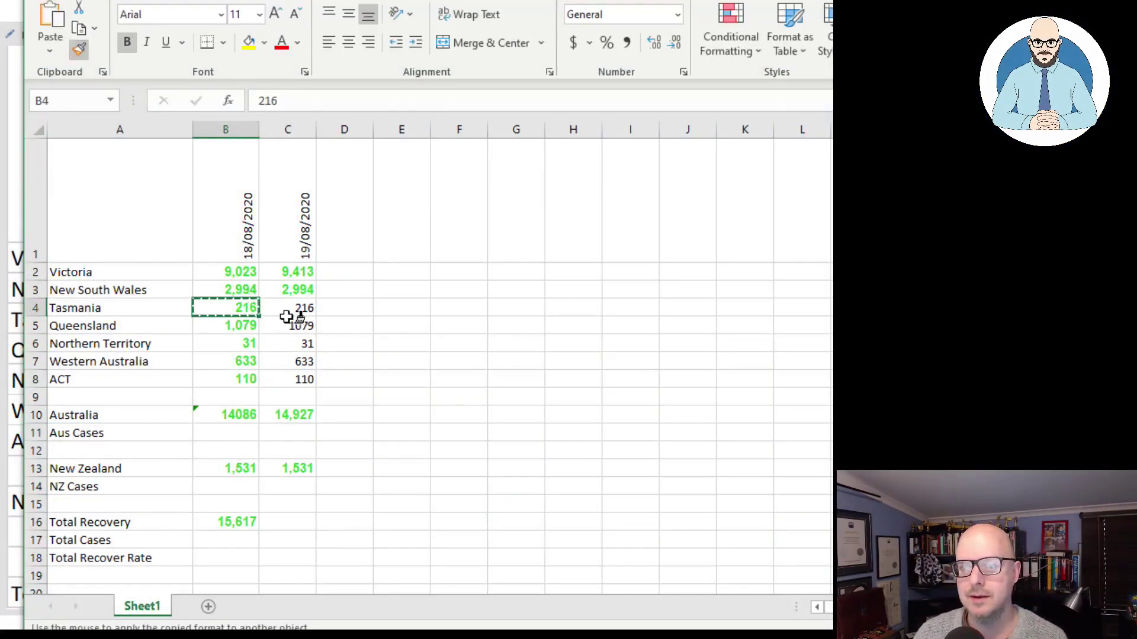
click(293, 325)
click(243, 345)
click(79, 49)
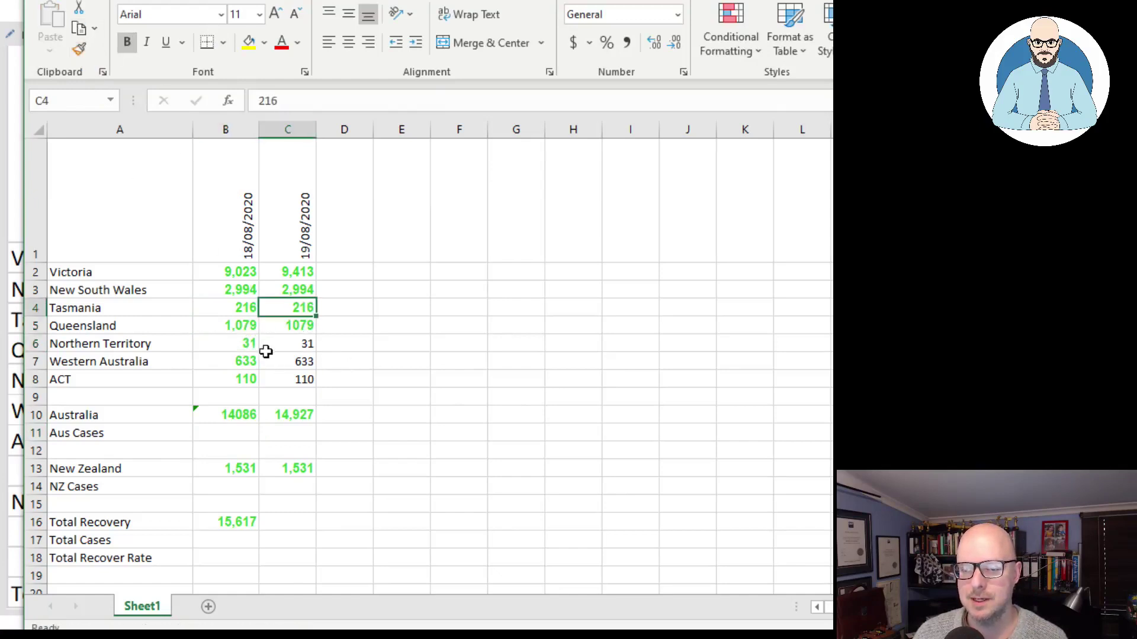
Step: Apply the format of Queensland's 18/08/2020 value to the 19/08/2020 values for Northern Territory, Western Australia and ACT
click(243, 327)
click(82, 50)
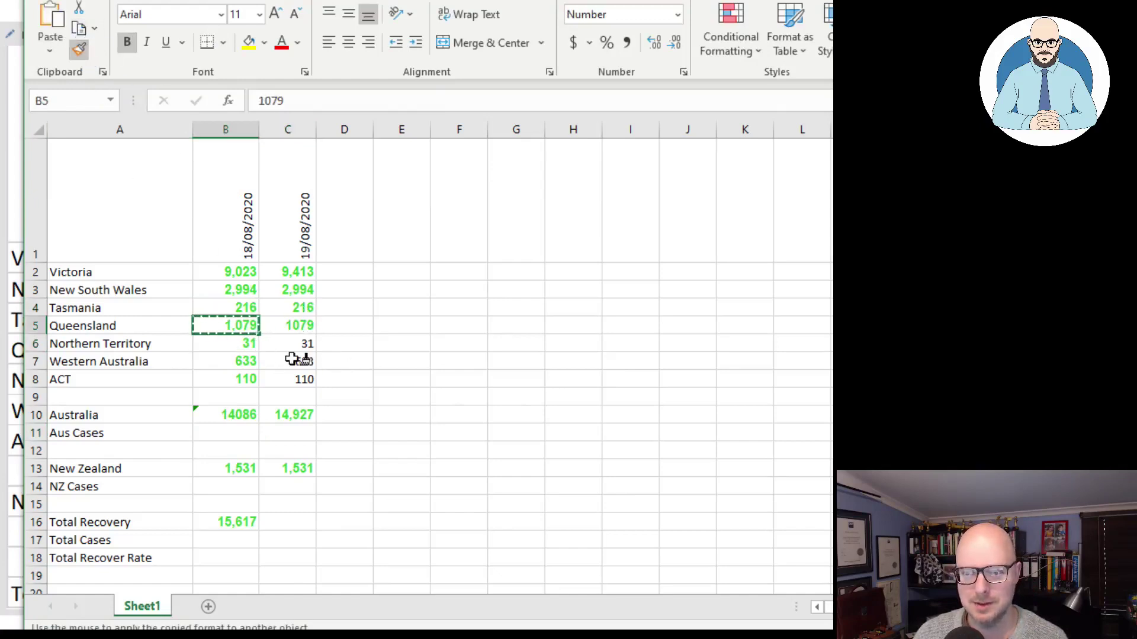
click(296, 343)
click(78, 50)
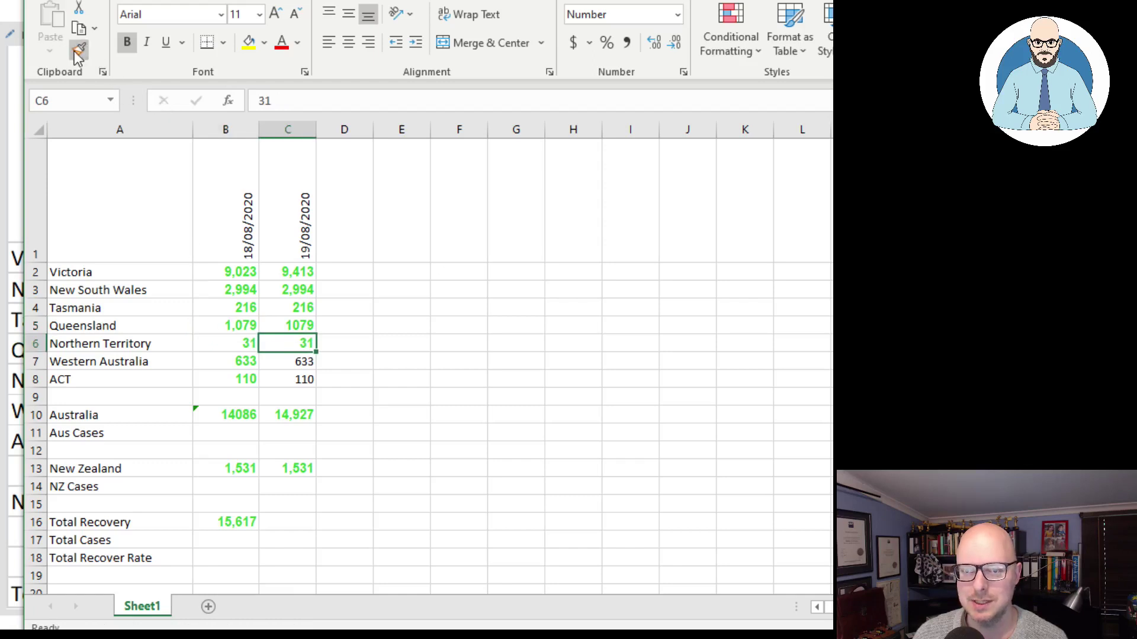
click(277, 379)
click(80, 50)
click(295, 361)
click(381, 377)
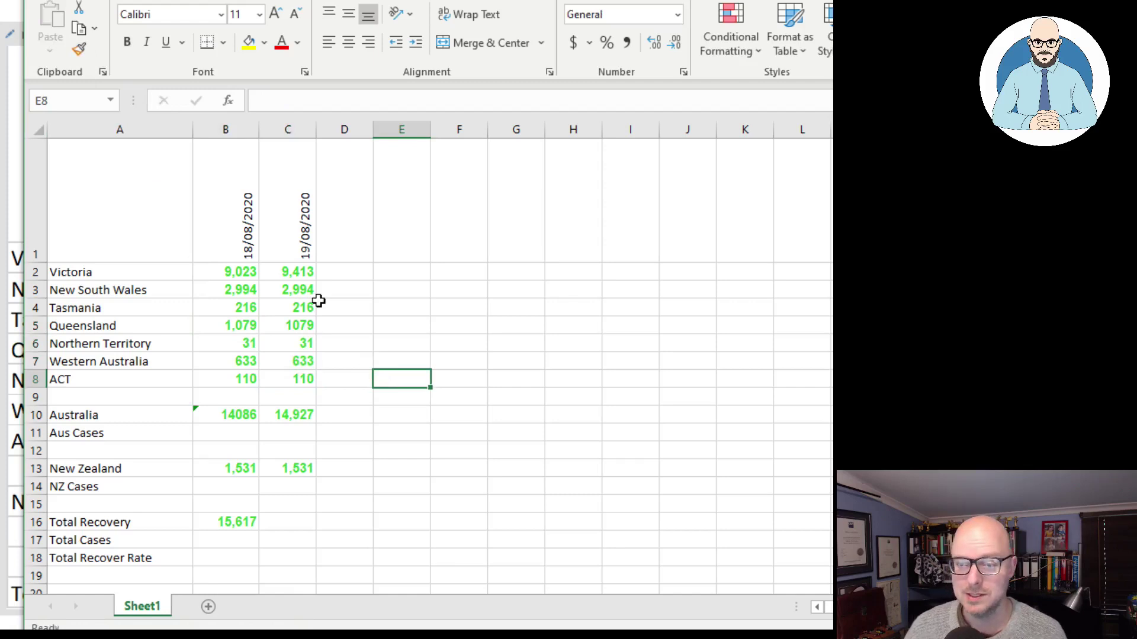
Step: In D10, calculate the difference between Australia's two daily counts with =B10-C10
click(292, 274)
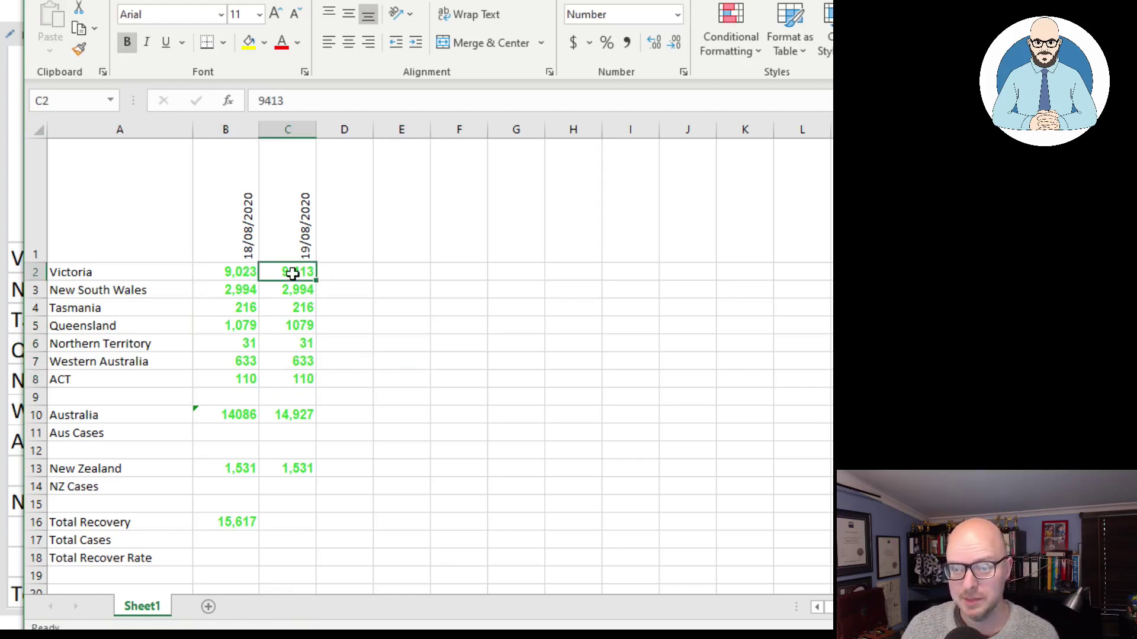
click(353, 413)
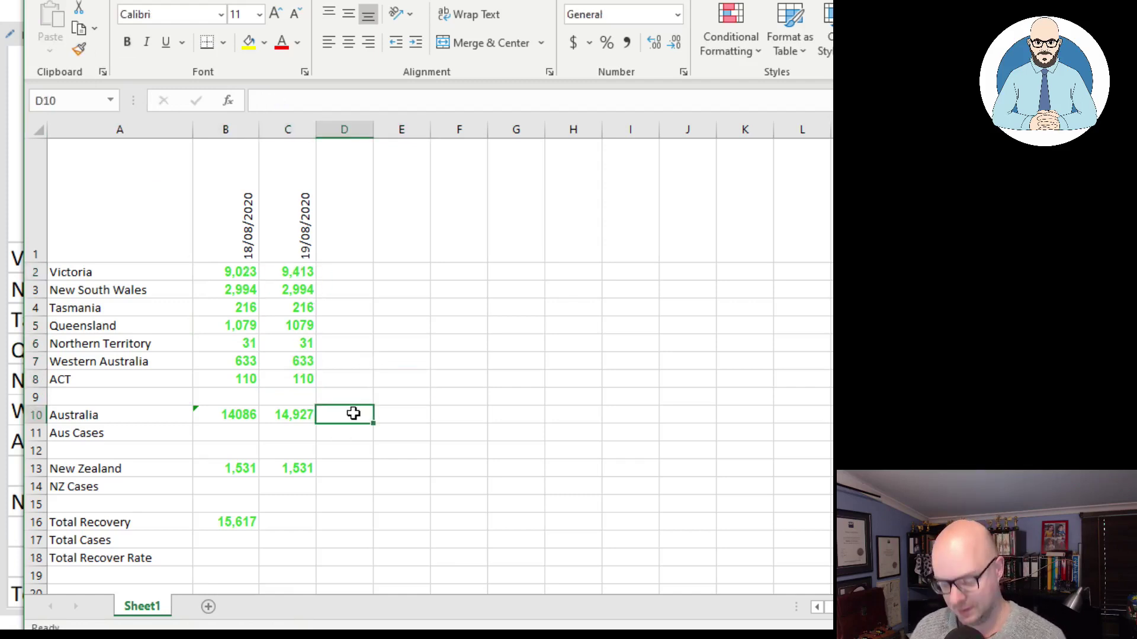
text(=)
click(236, 414)
text(-)
click(303, 418)
key(Return)
click(357, 418)
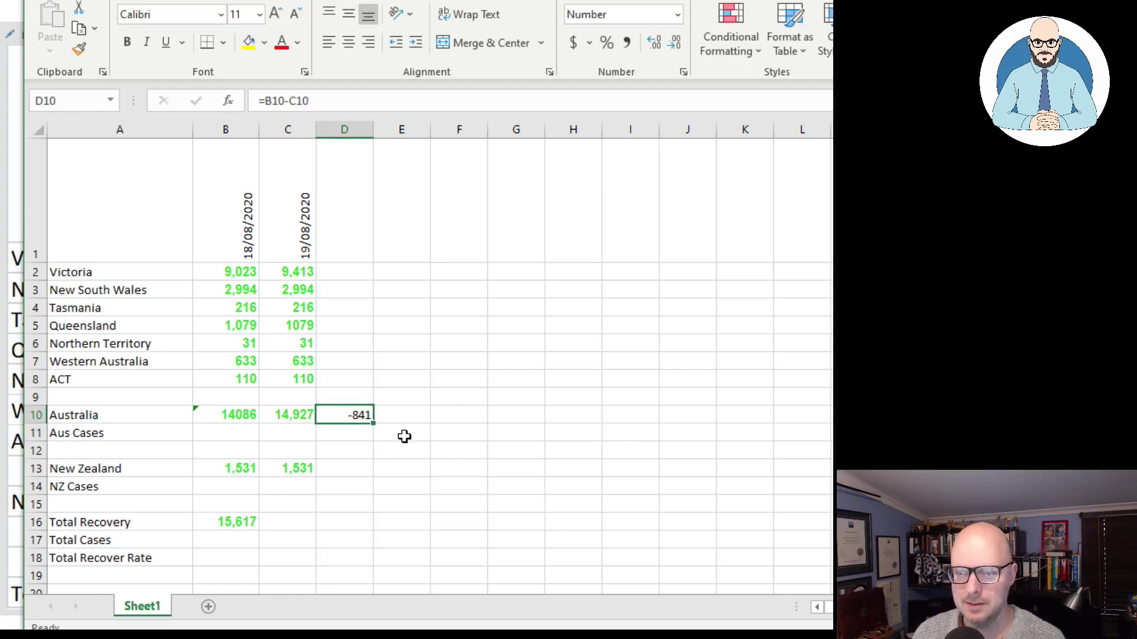
Step: Replace Australia's 19/08/2020 recovered count in C10 with the sum of the state values, C2:C8
click(303, 417)
text(=)
key(BackSpace)
text(=sums)
key(BackSpace)
key(BackSpace)
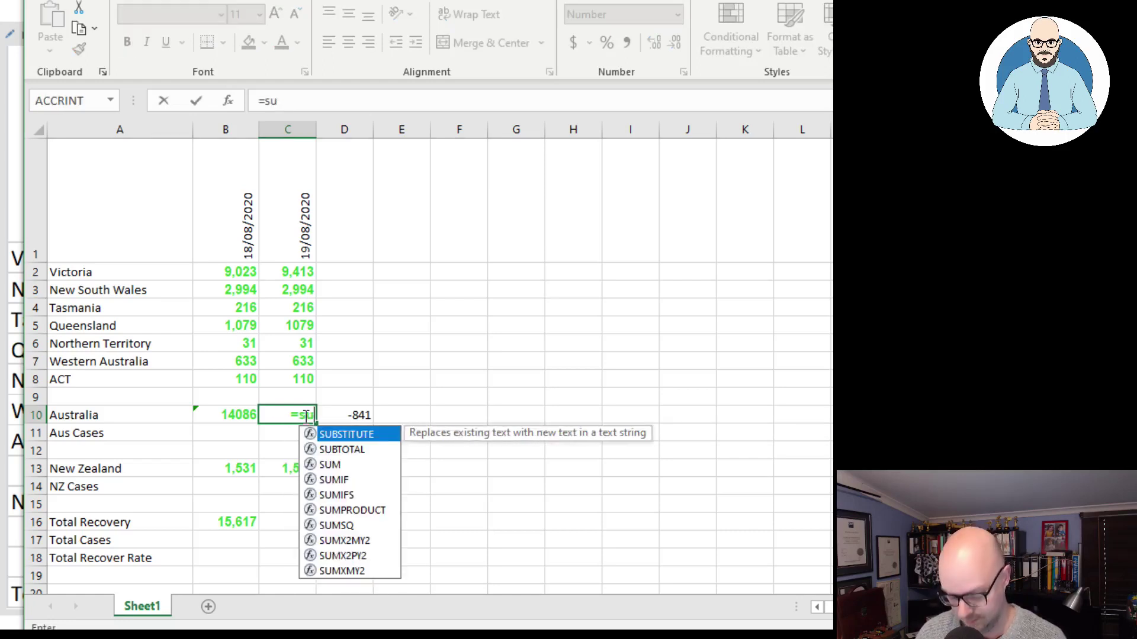
text(m()
key(Up)
key(Up)
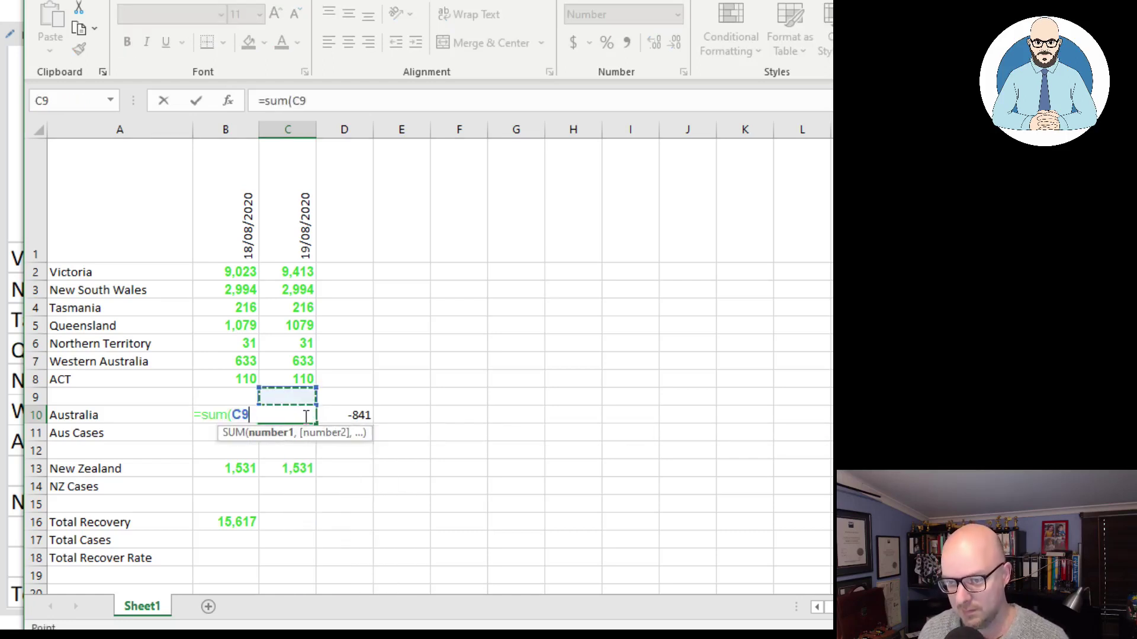
key(shift+Up)
key(shift+Up)
key(shift+Up)
key(shift+Up)
key(shift+Up)
key(shift+Up)
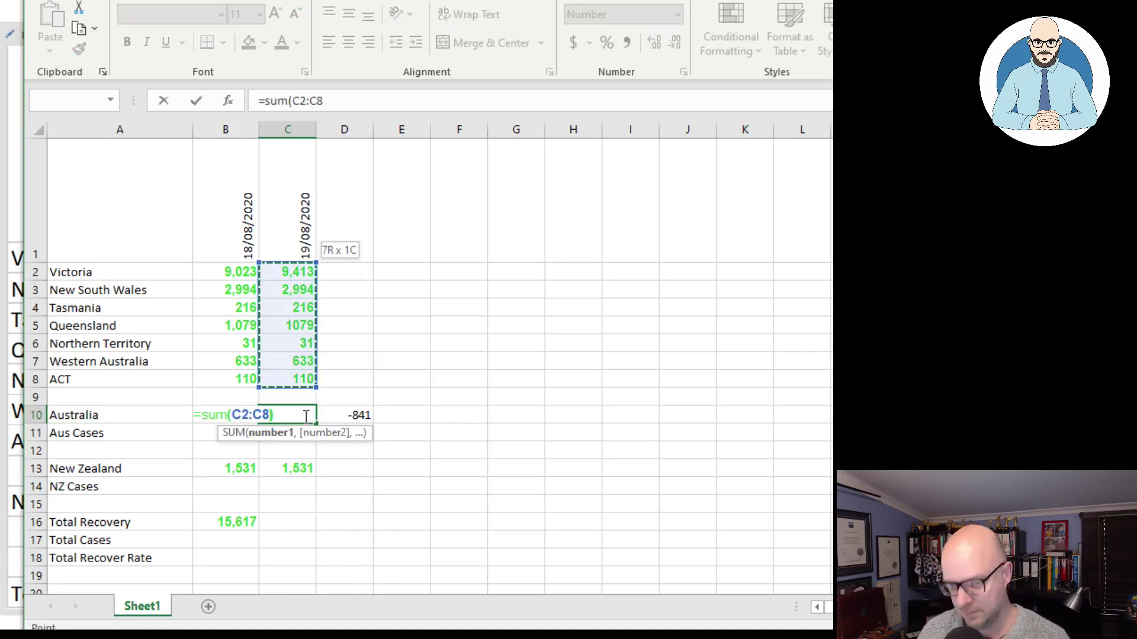
key(Return)
Step: Delete the difference formula from D10 beside Australia's counts
click(447, 450)
click(380, 413)
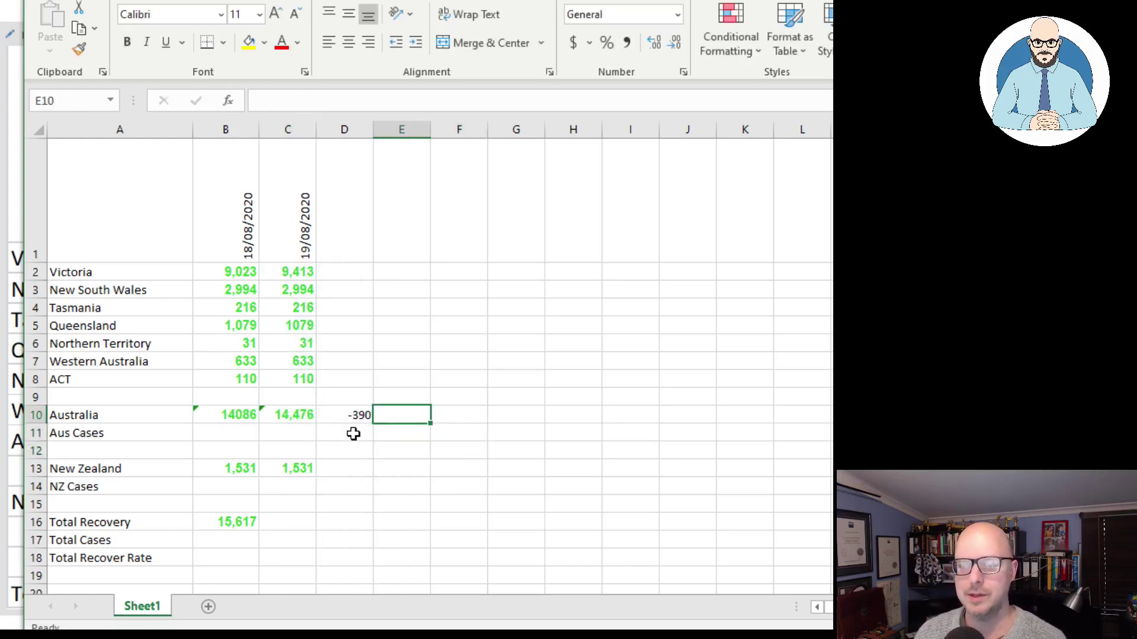
click(341, 408)
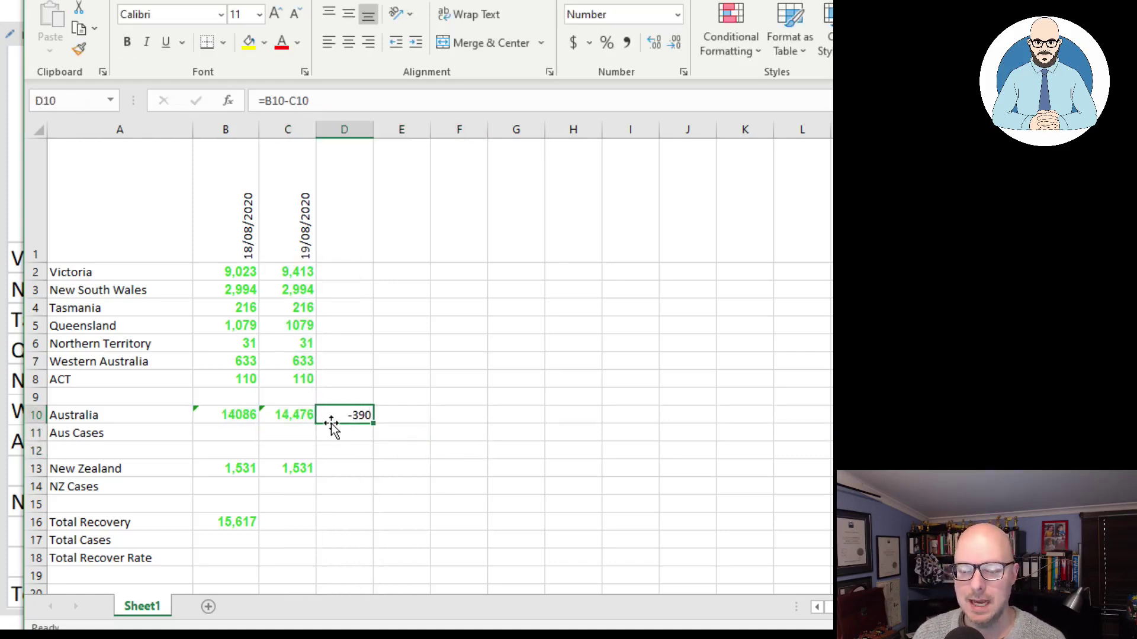
key(Delete)
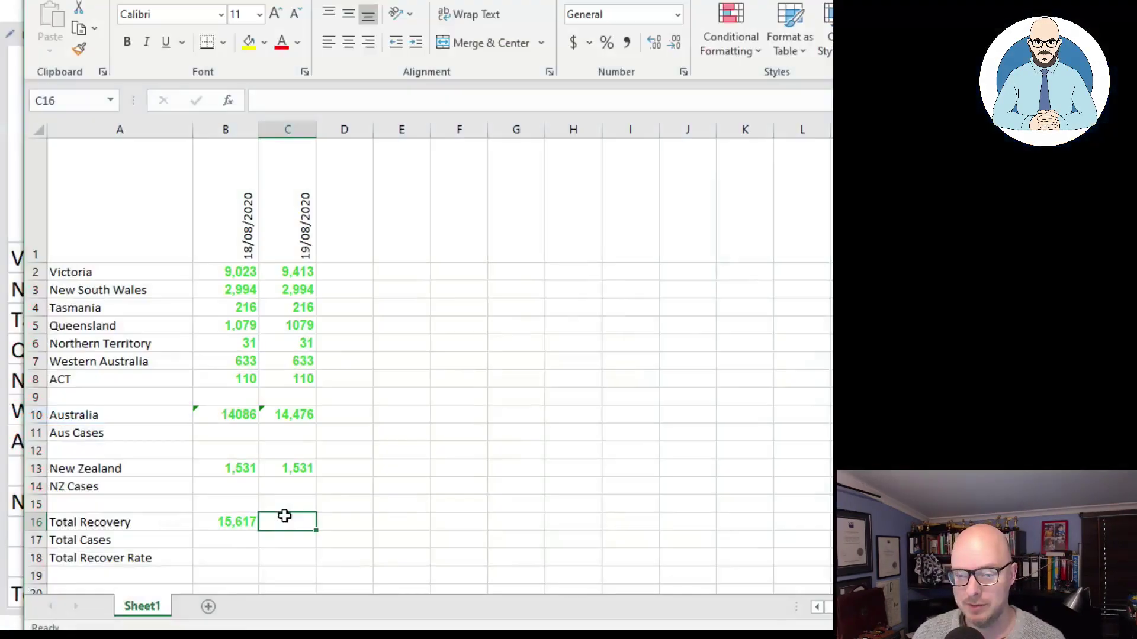
Step: Calculate Total Recovery for 19/08/2020 in C16 with =C10+C13, adding Australia and New Zealand
text(=)
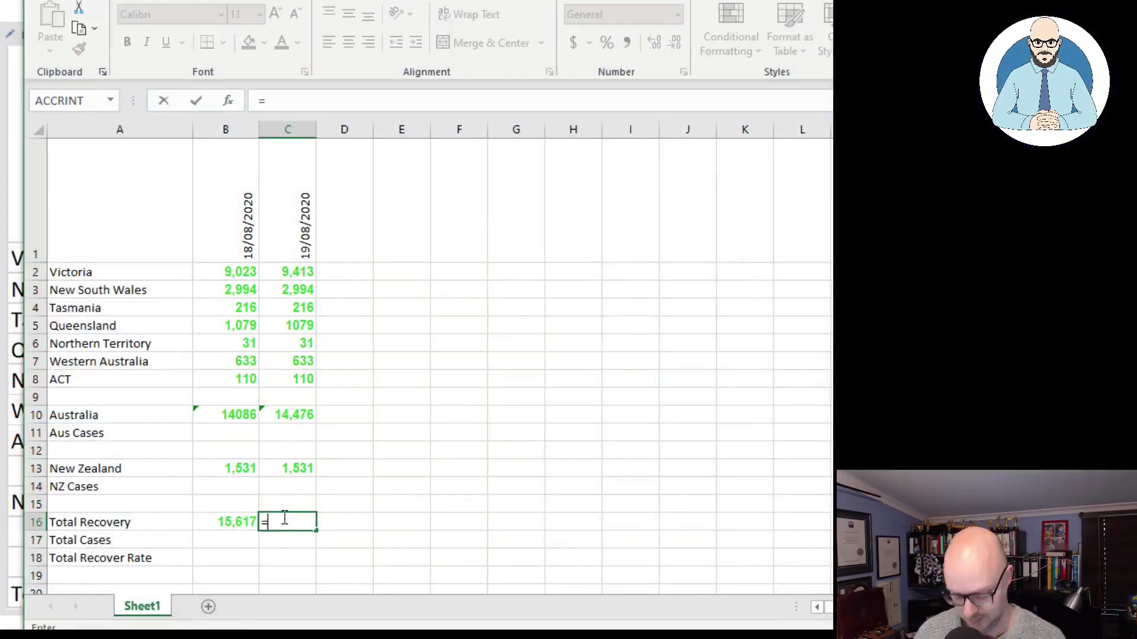
click(299, 417)
text(+)
click(302, 465)
click(391, 482)
click(284, 519)
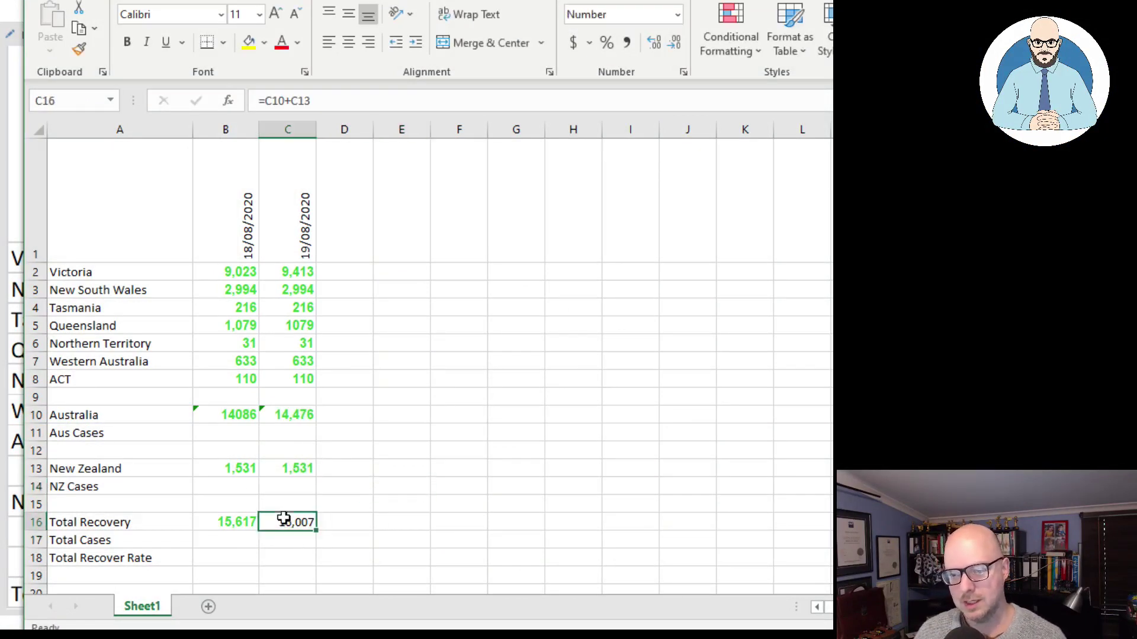
Step: Apply the format of the 18/08/2020 Total Recovery value to the 19/08/2020 one
click(229, 518)
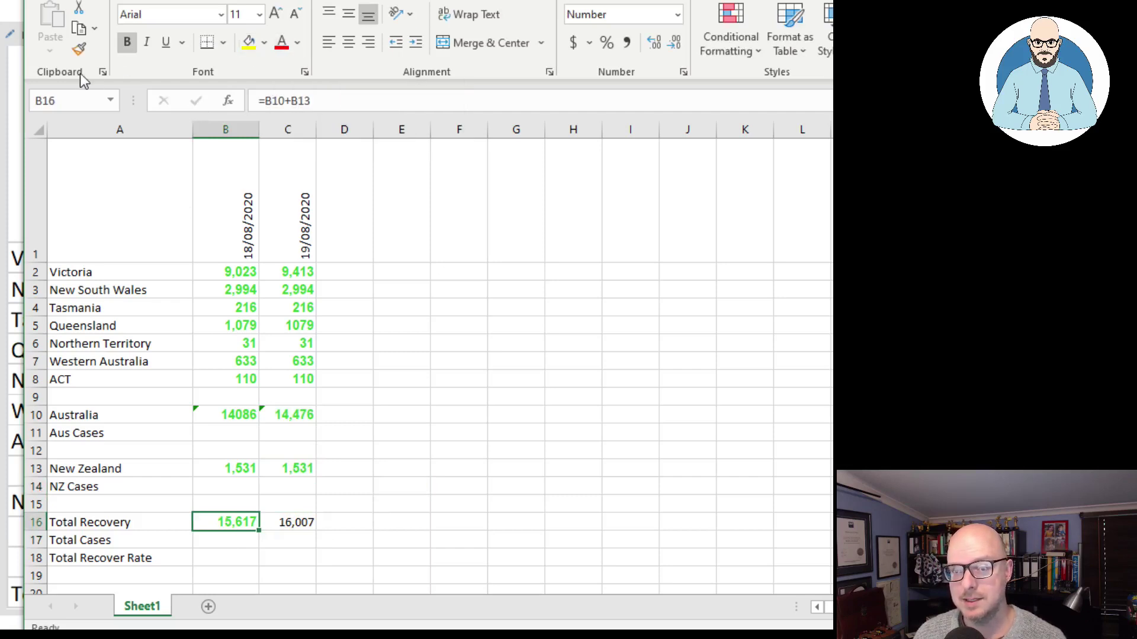
click(79, 49)
click(293, 526)
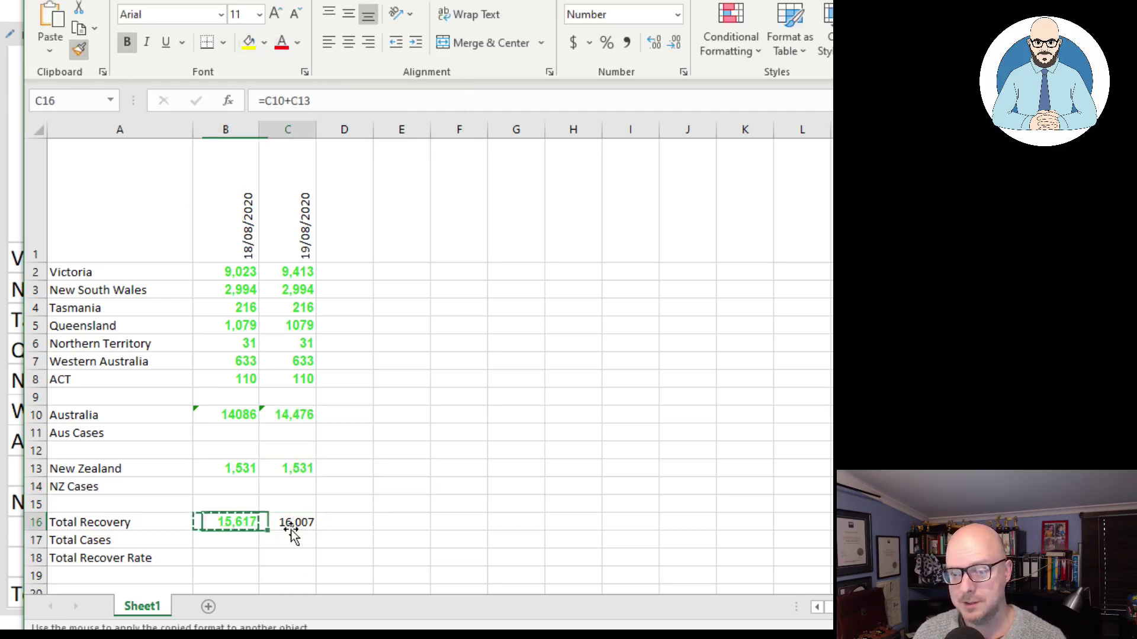
click(349, 492)
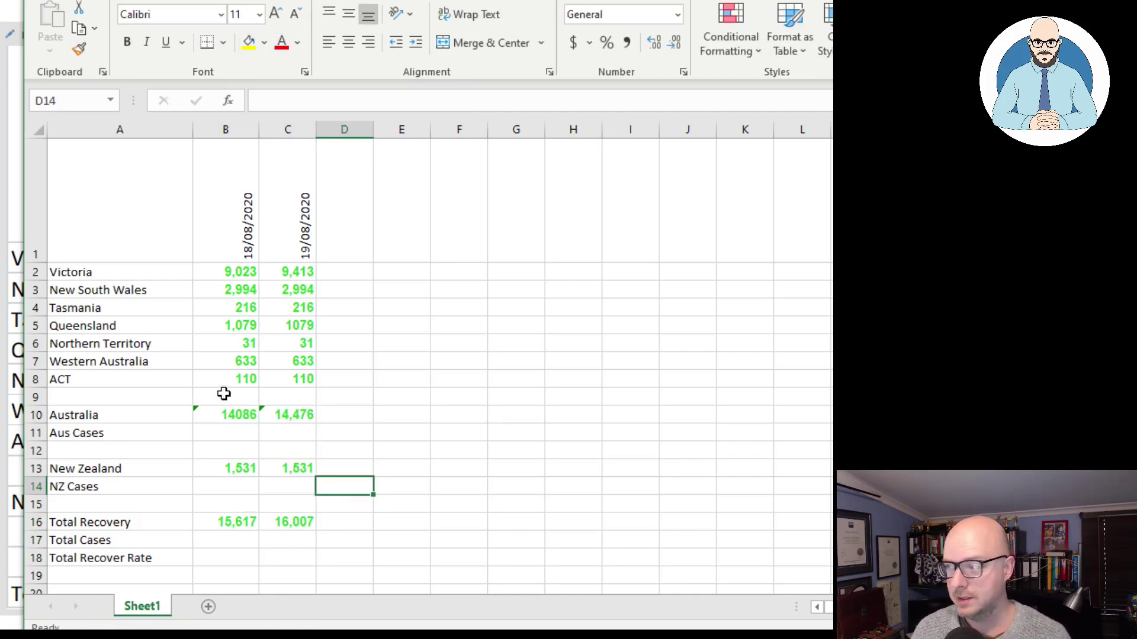
Step: Enter 23773 as Aus Cases for 19/08/2020 in C11 and apply the red font colour to it
click(290, 394)
click(289, 435)
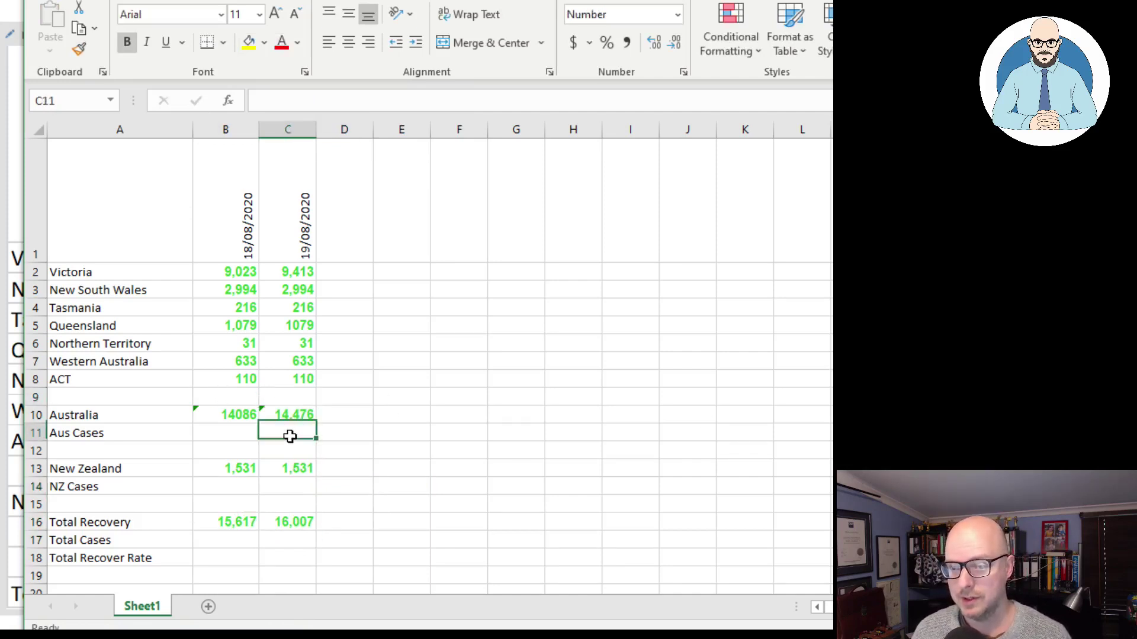
text(213)
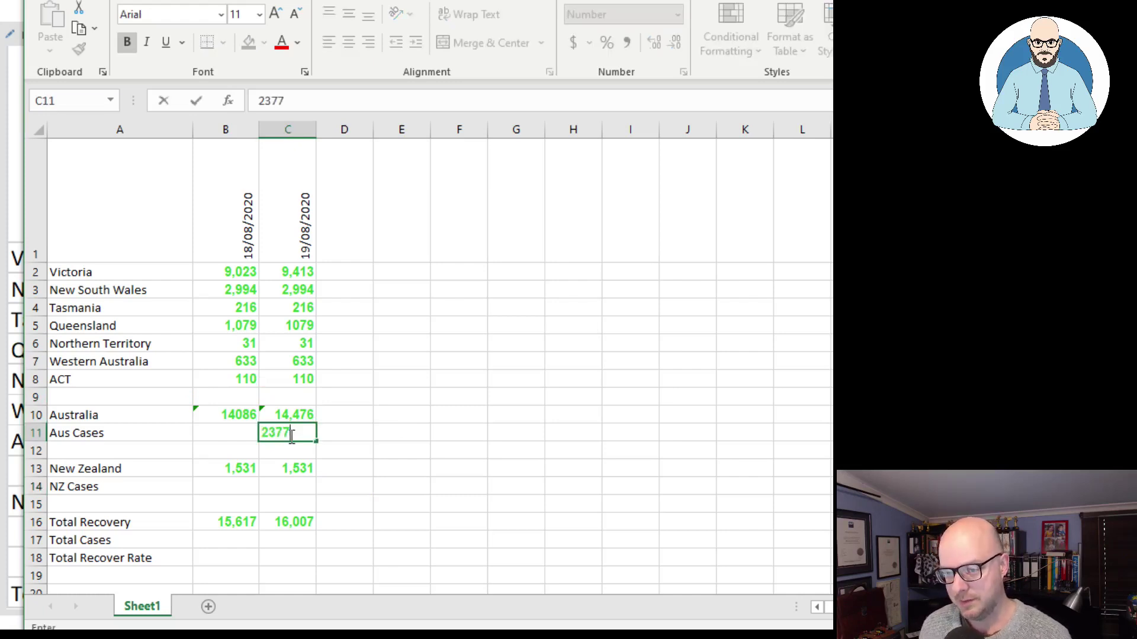
click(318, 439)
click(299, 434)
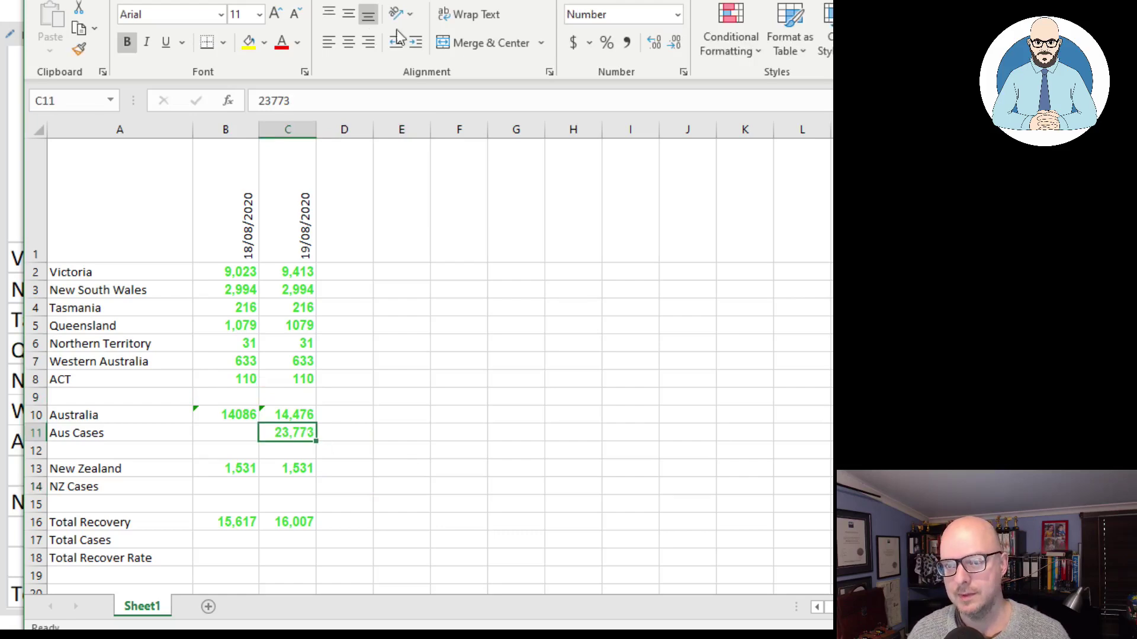
click(283, 45)
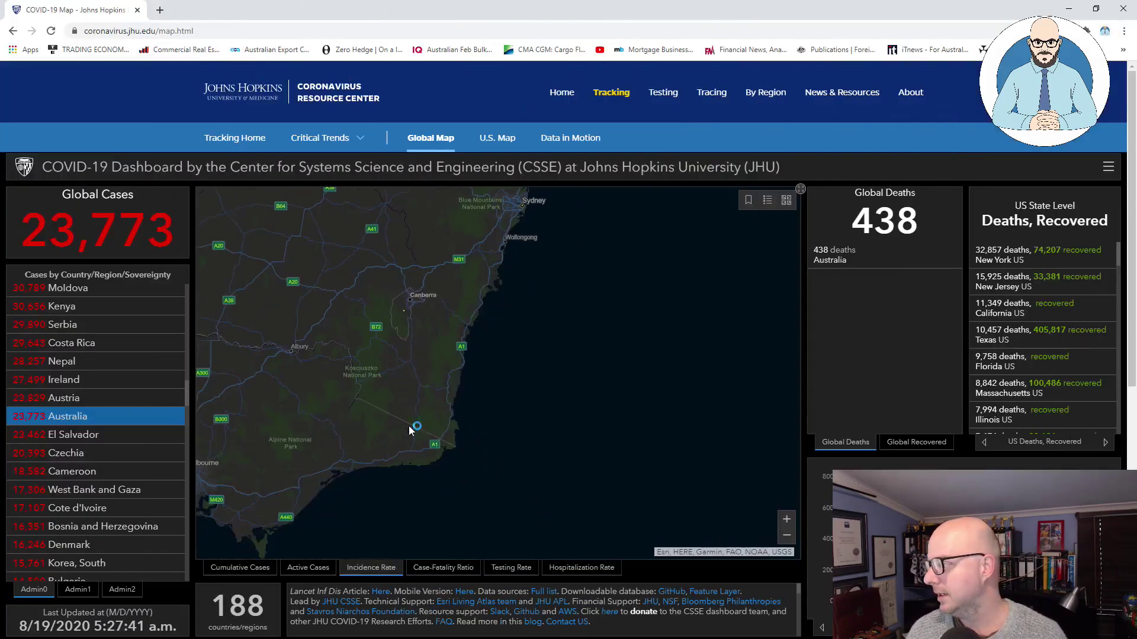
Step: Show the cumulative cases layer on the global map and look up New Zealand's case count
drag(716, 429, 569, 391)
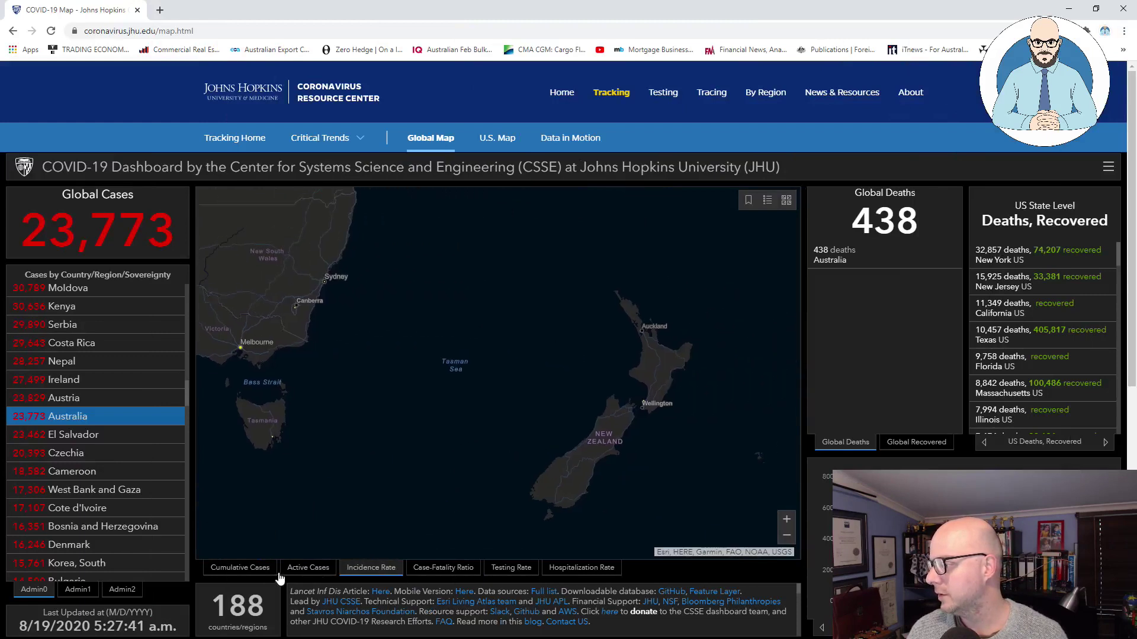
click(240, 570)
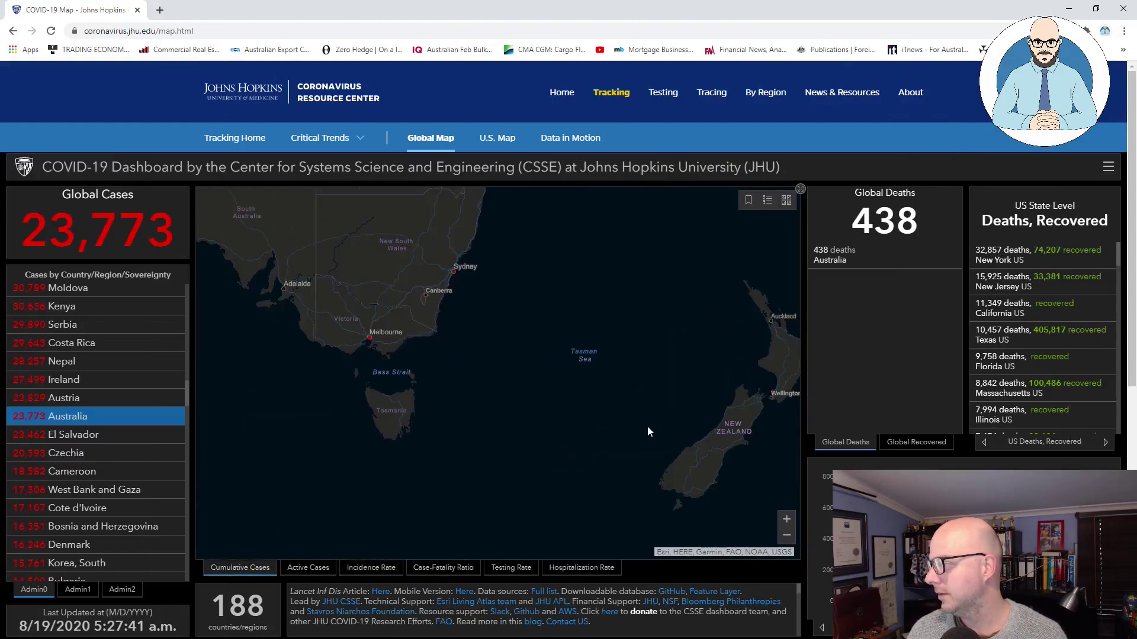
click(773, 392)
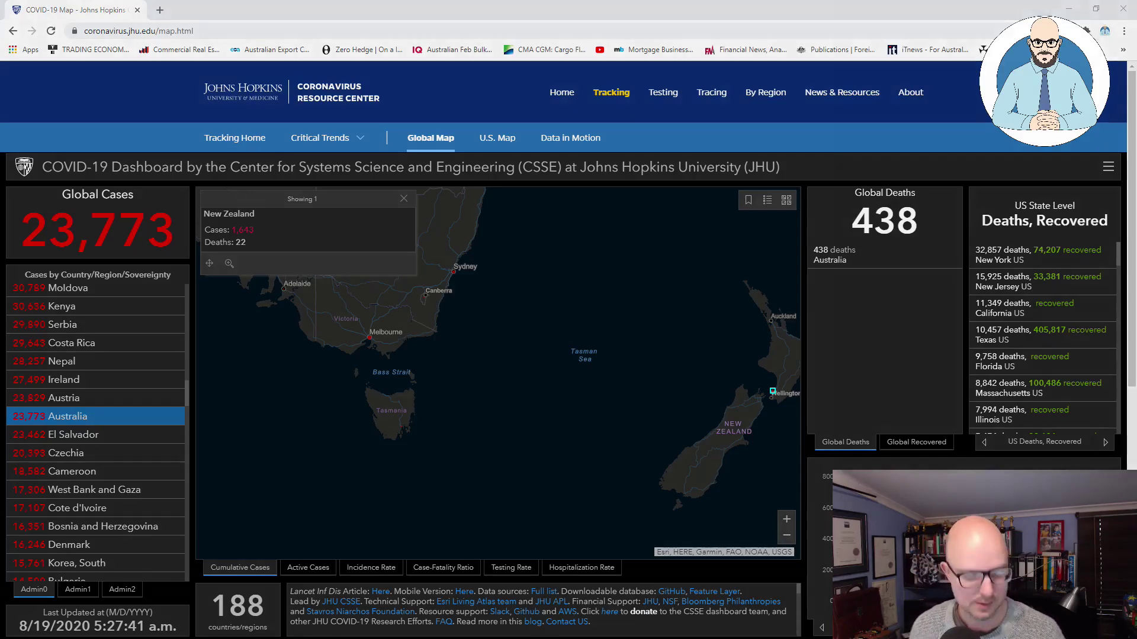
Step: In Excel, enter 1643 as NZ Cases for 19/08/2020 in C14 and apply the format of the Aus Cases value to it
text(1645)
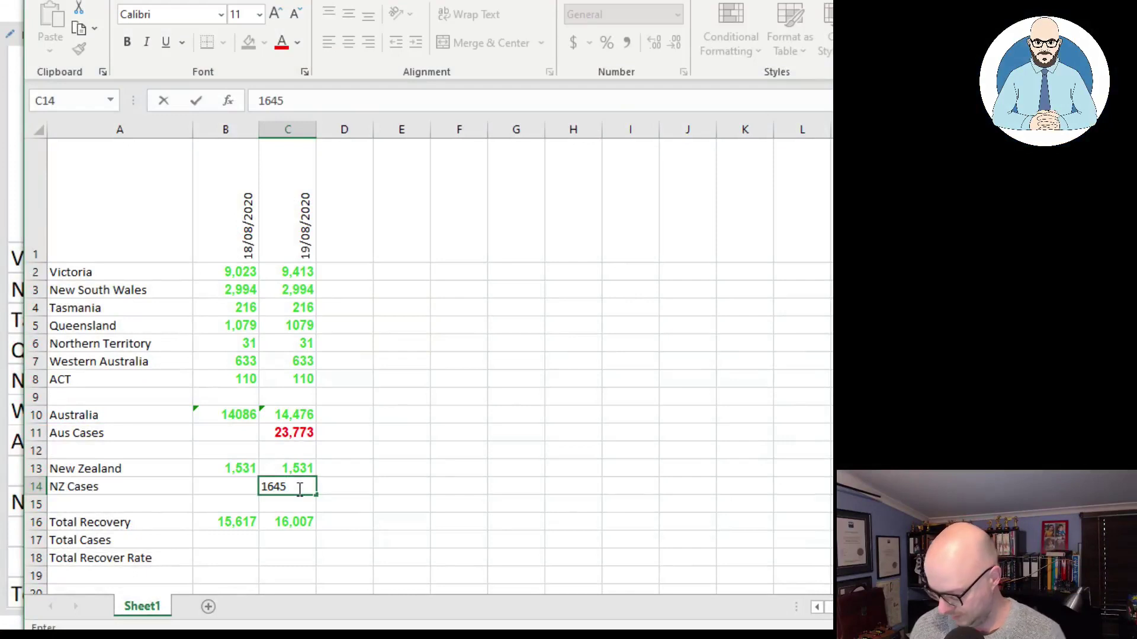
click(343, 452)
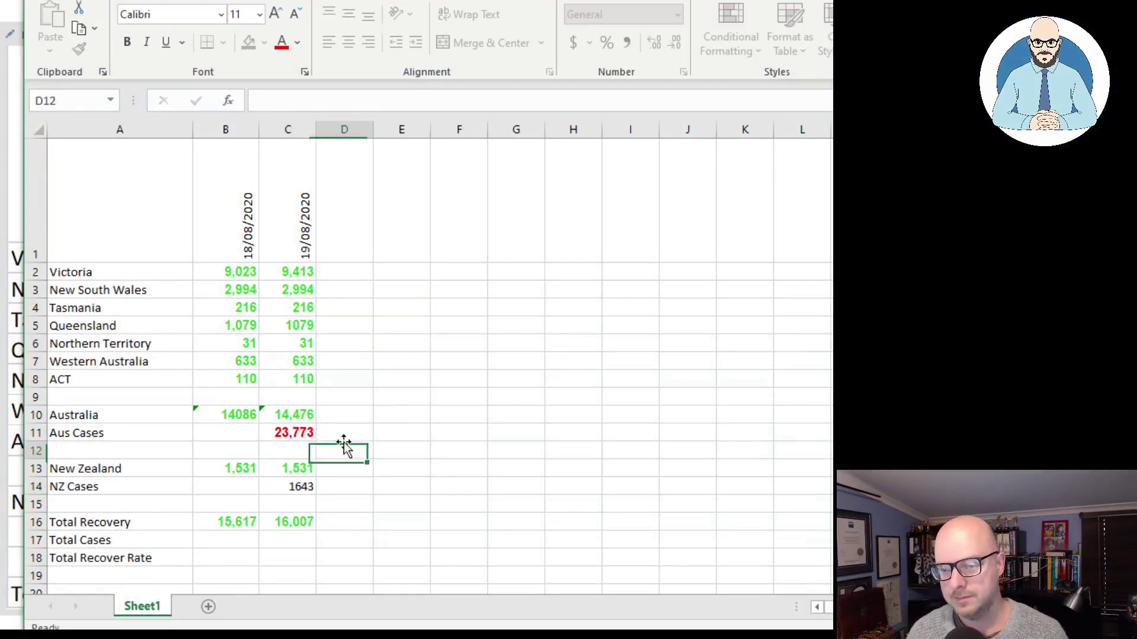
click(289, 433)
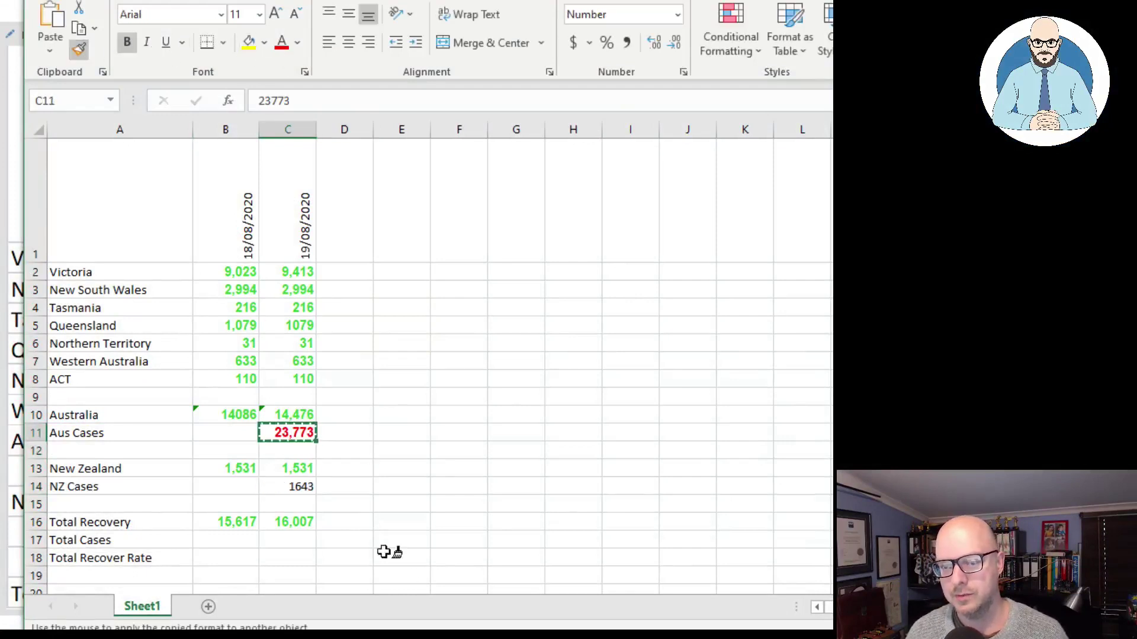
click(327, 486)
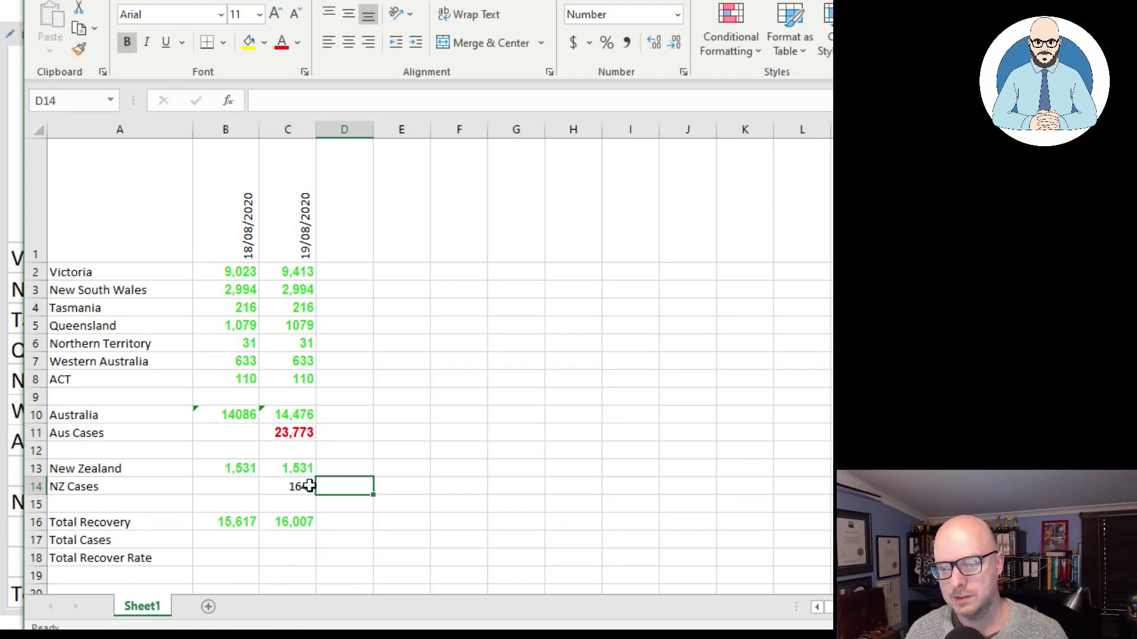
click(296, 433)
click(77, 50)
click(283, 487)
Step: Divide Australia's cases by its recoveries for 19/08/2020 in C12 with =C11/C10
click(302, 451)
text(=)
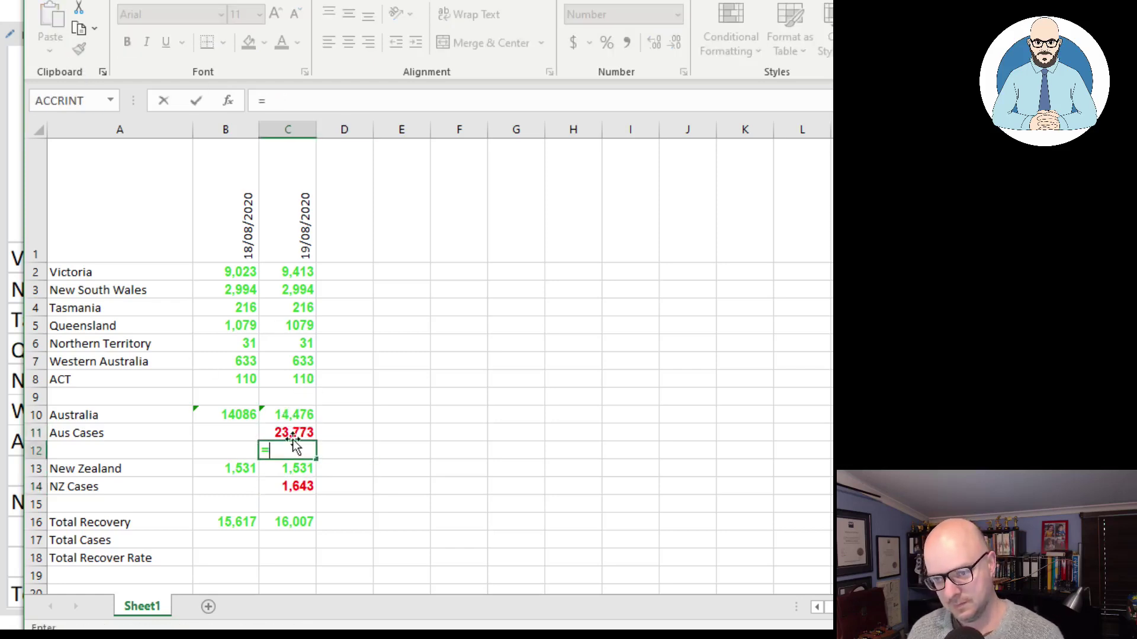
click(298, 433)
text(/)
click(290, 416)
key(Return)
Step: Calculate Australia's recovery rate for 19/08/2020 in C12 with =C10/C11, dividing recoveries by cases
click(310, 449)
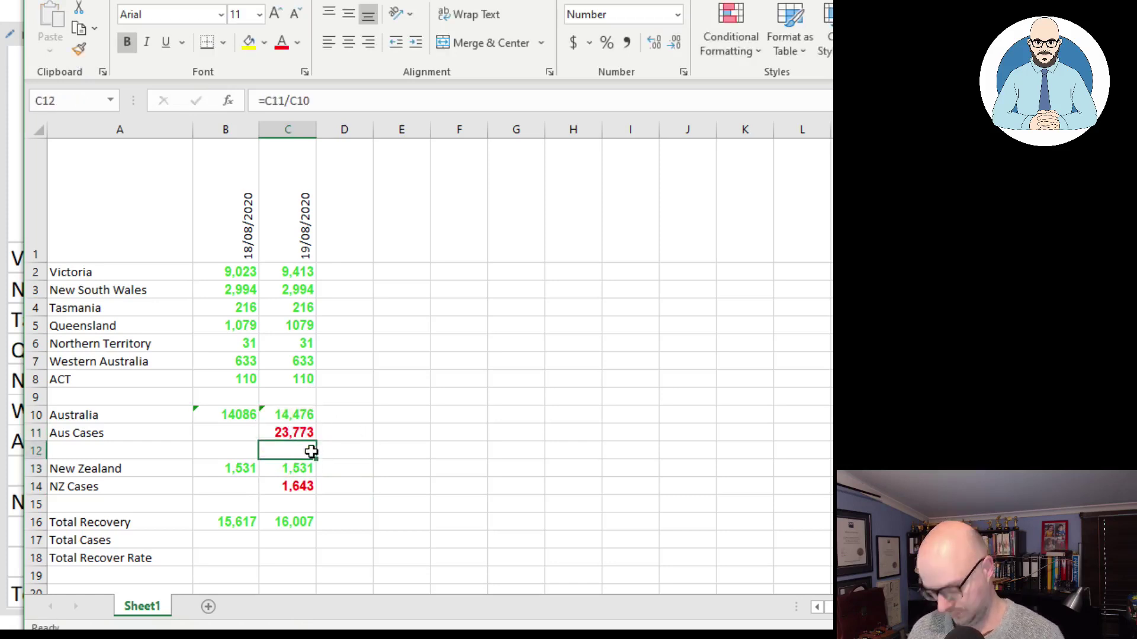
text(=)
click(294, 418)
text(/)
click(294, 432)
key(Return)
Step: Format Australia's recovery rate in C12 as a percentage
click(336, 433)
click(312, 450)
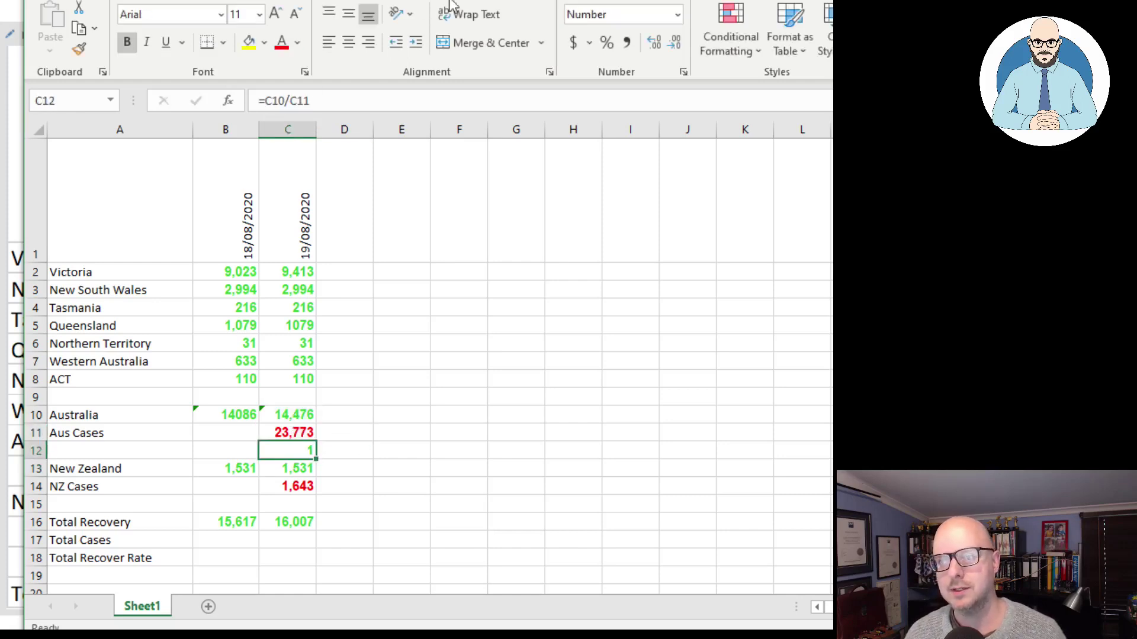
click(654, 45)
click(654, 44)
click(606, 42)
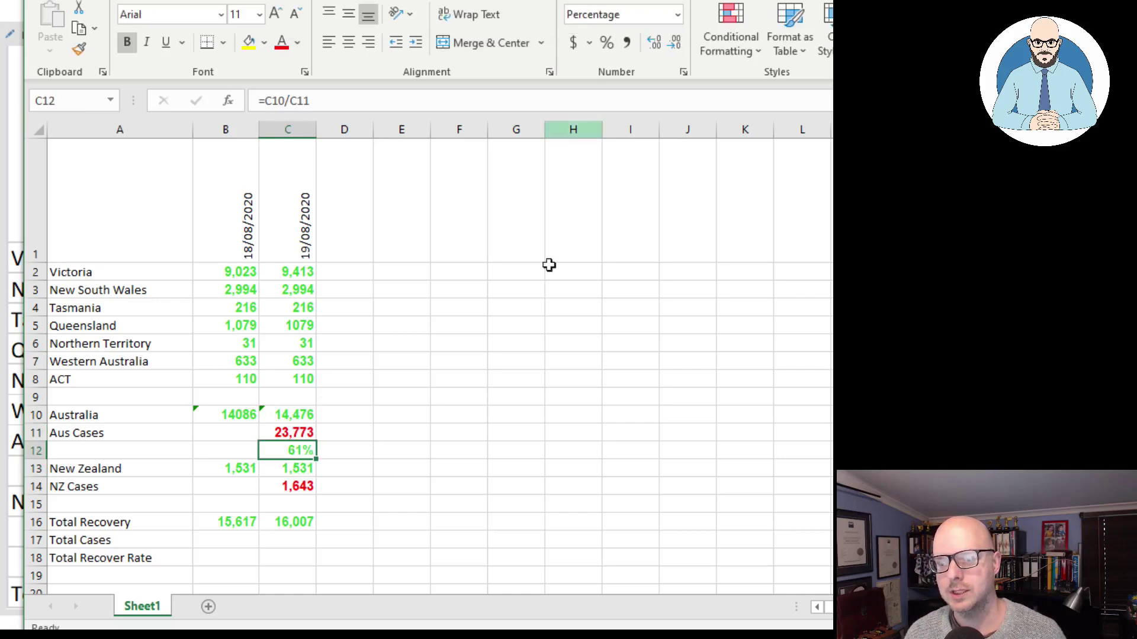
click(459, 361)
Step: Change the font colour of Australia's recovery rate in C12 to black
click(304, 454)
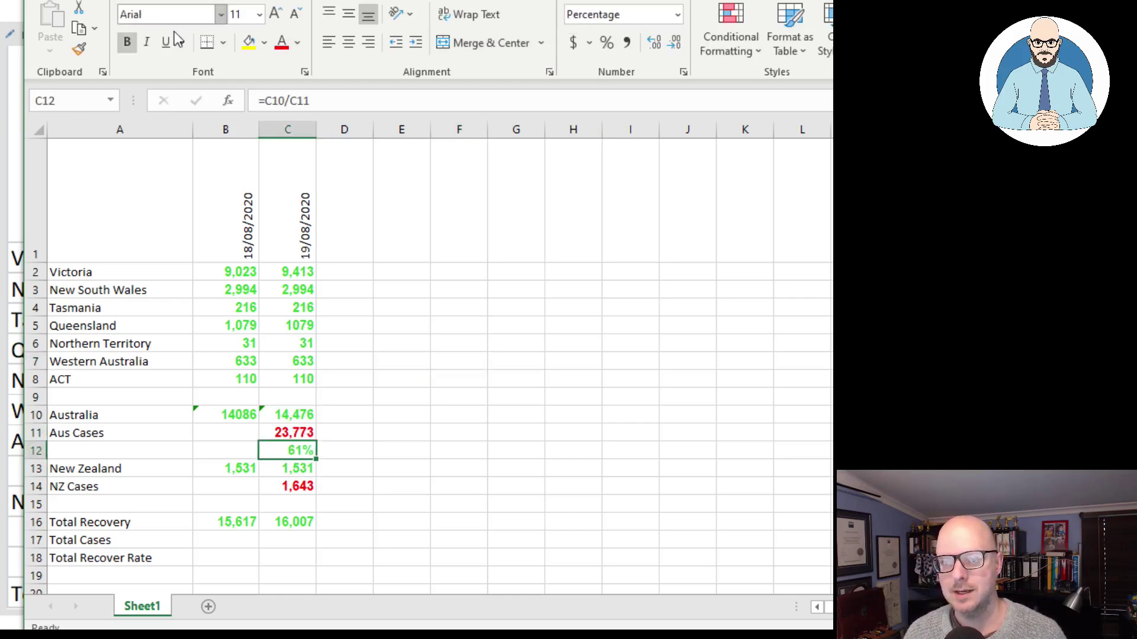
click(297, 43)
click(299, 70)
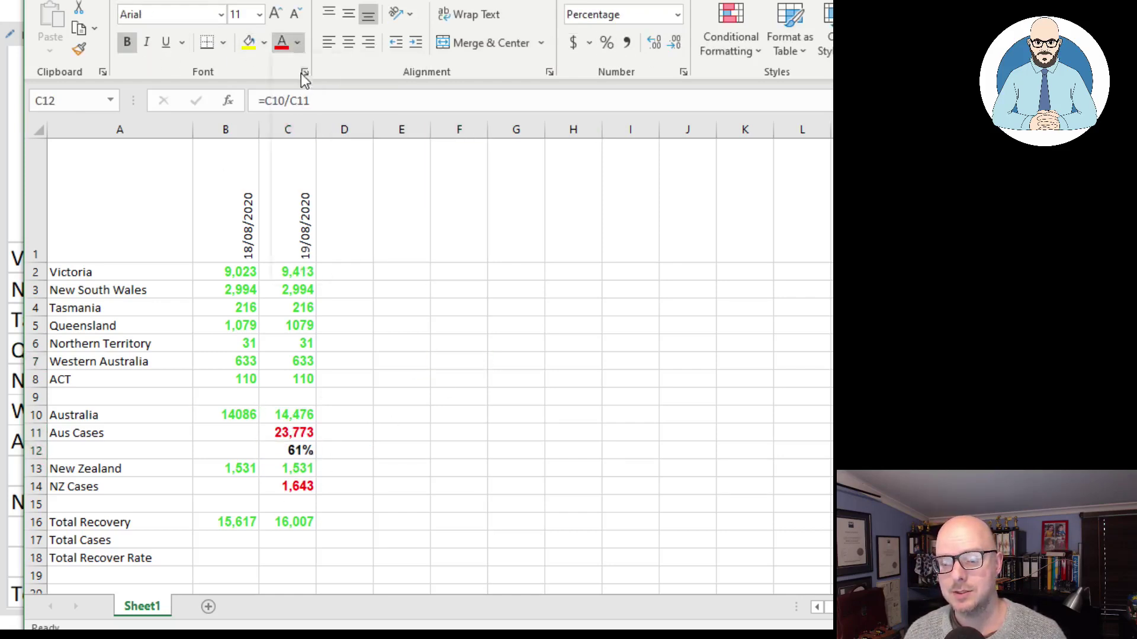
click(371, 449)
Step: Calculate New Zealand's recovery rate for 19/08/2020 in C15 with =C13/C14
click(288, 508)
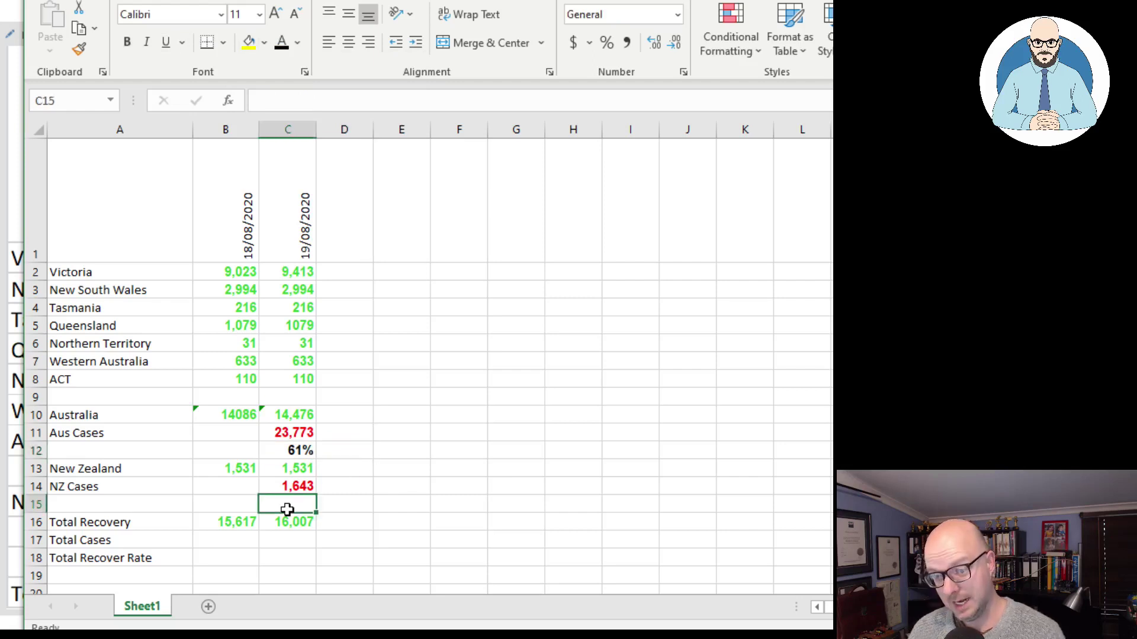
text(=)
click(300, 472)
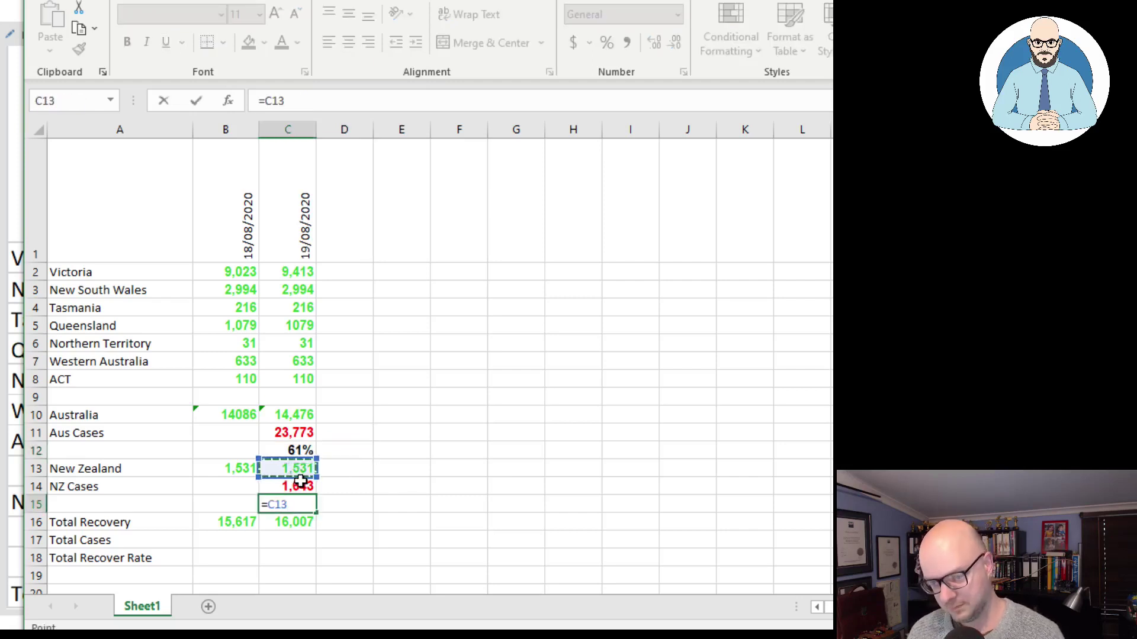
text(/)
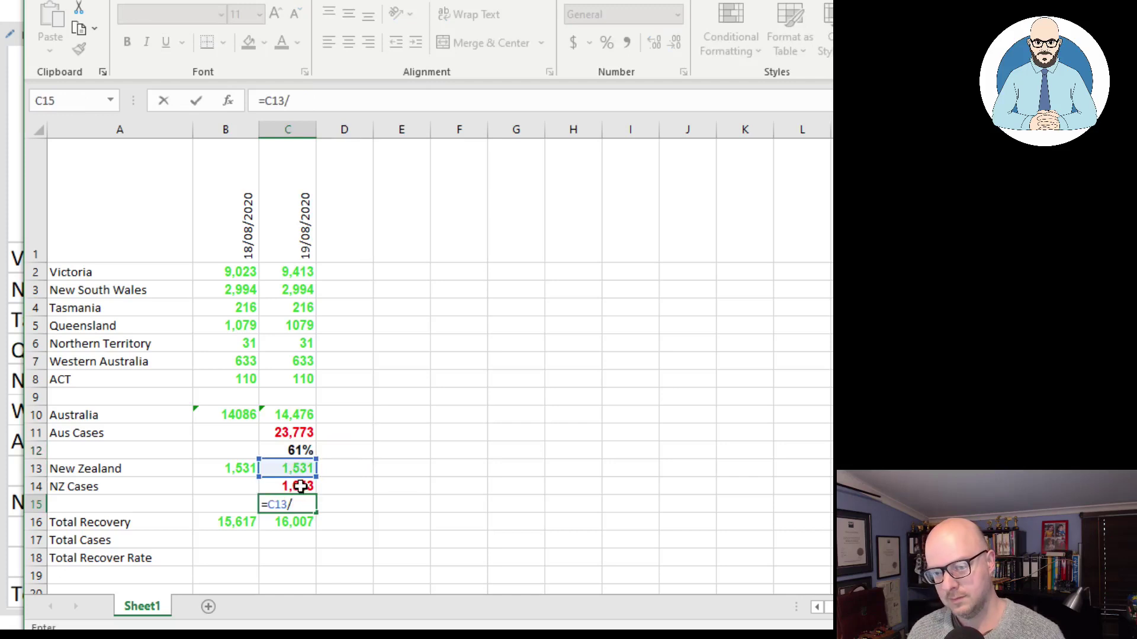
click(301, 486)
key(Return)
Step: Format New Zealand's recovery rate in C15 as a bold percentage
click(301, 504)
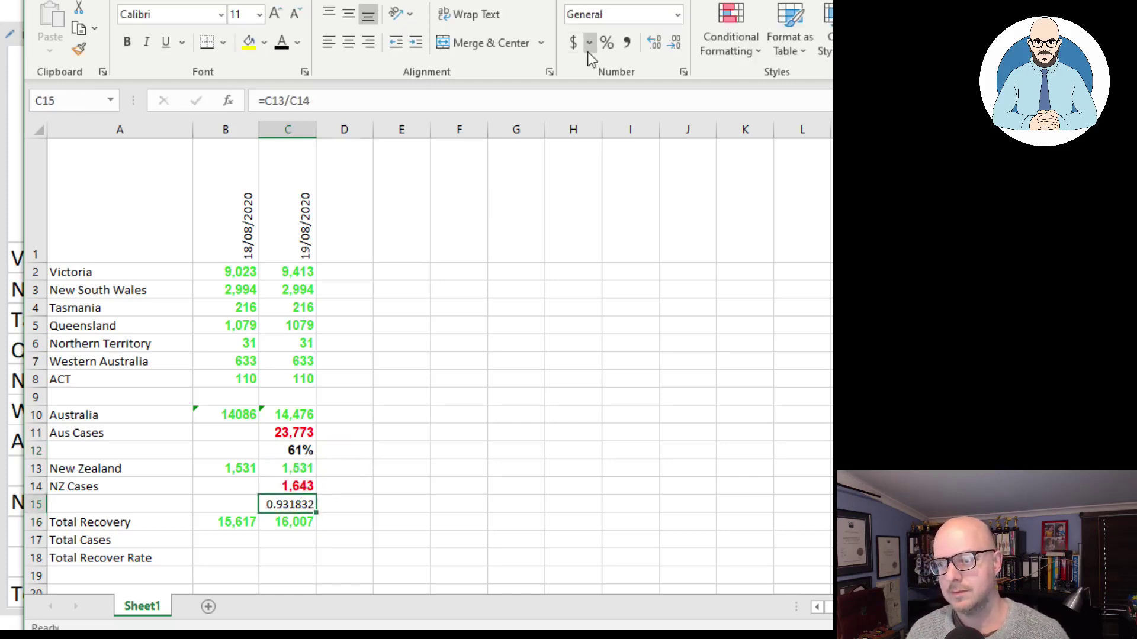
click(610, 48)
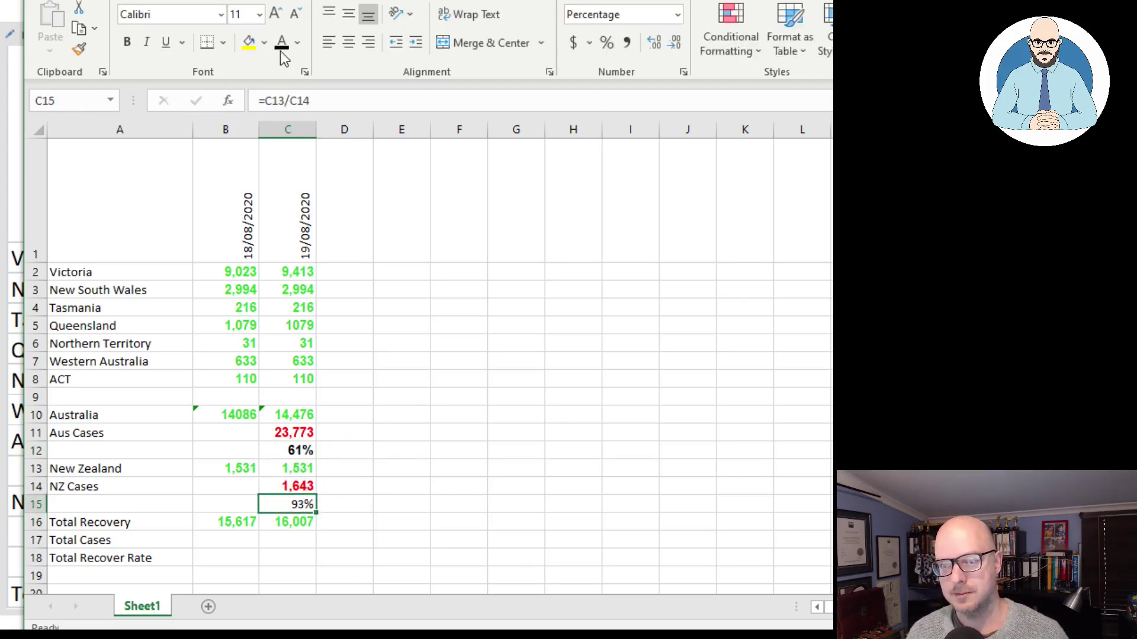
click(375, 313)
click(302, 503)
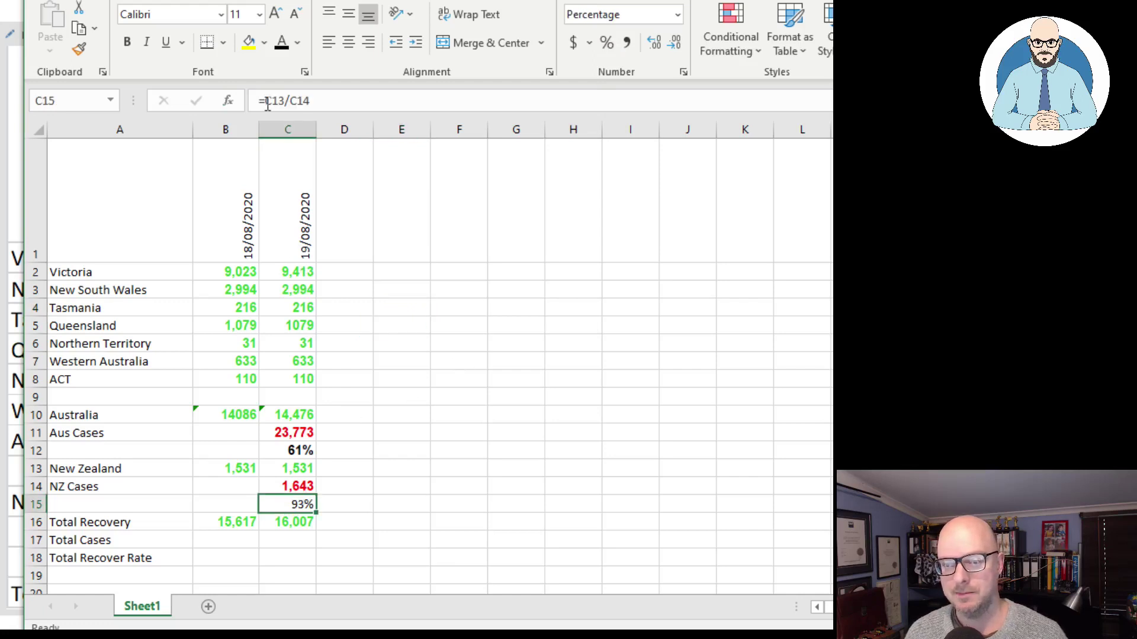
click(127, 42)
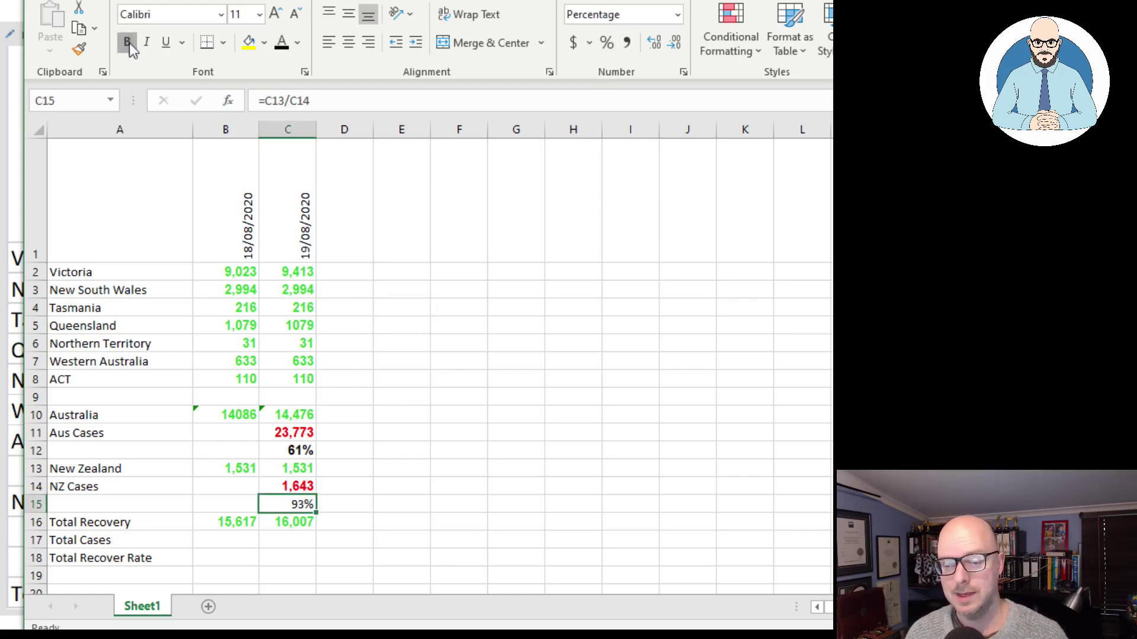
click(386, 377)
Step: Calculate Total Cases for 19/08/2020 in C17 with =C11+C14, adding the Australian and New Zealand cases
click(281, 542)
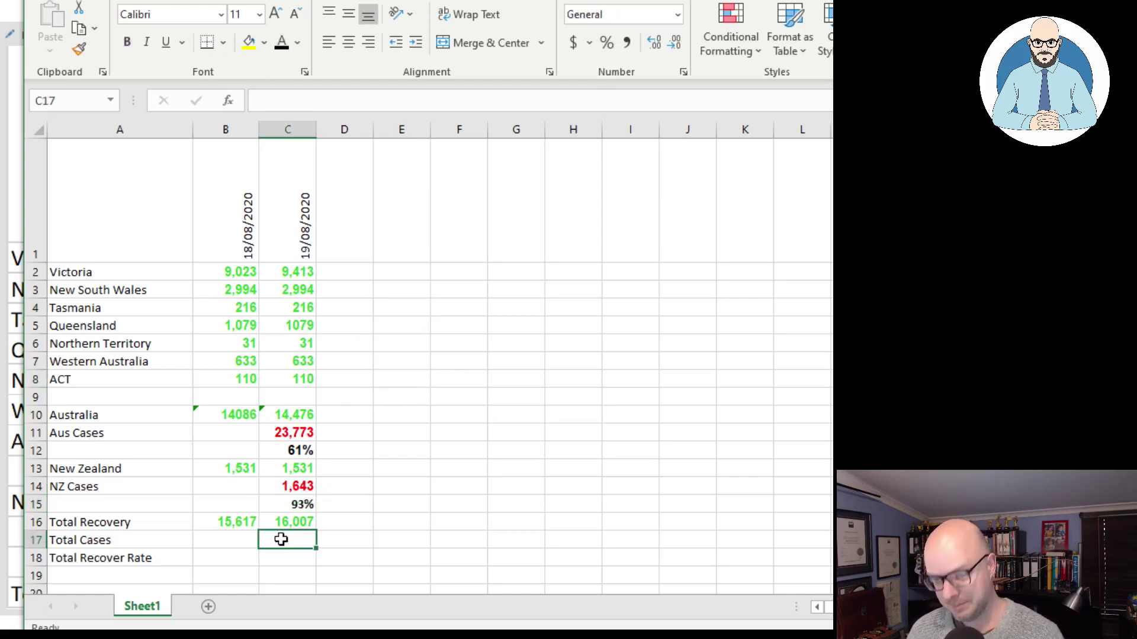
text(=)
click(305, 434)
text(+)
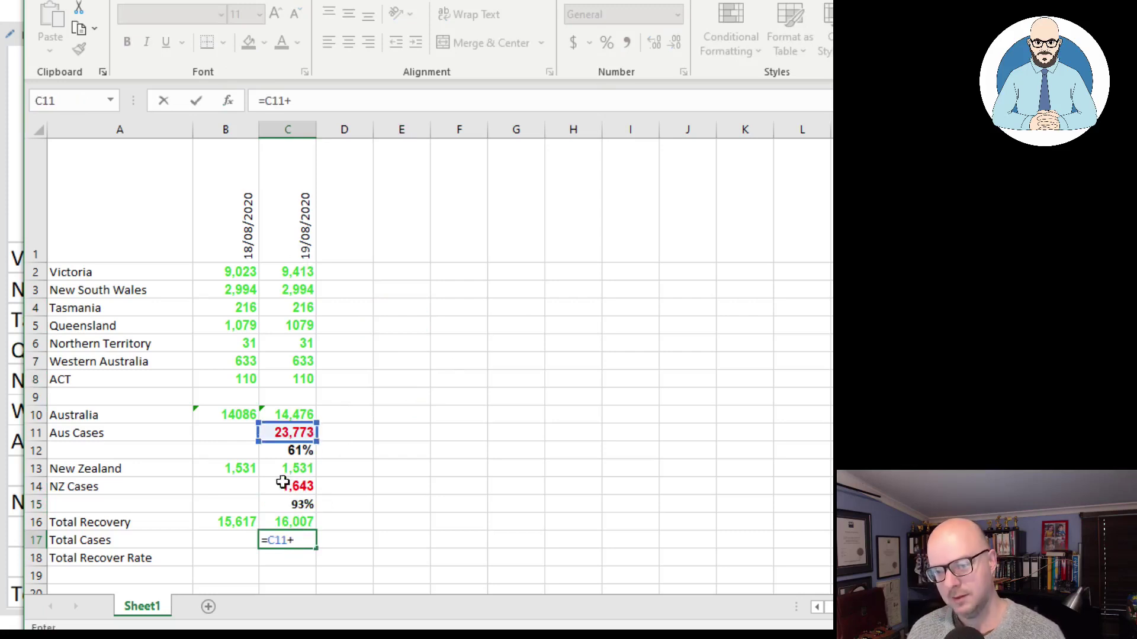
click(299, 486)
key(Return)
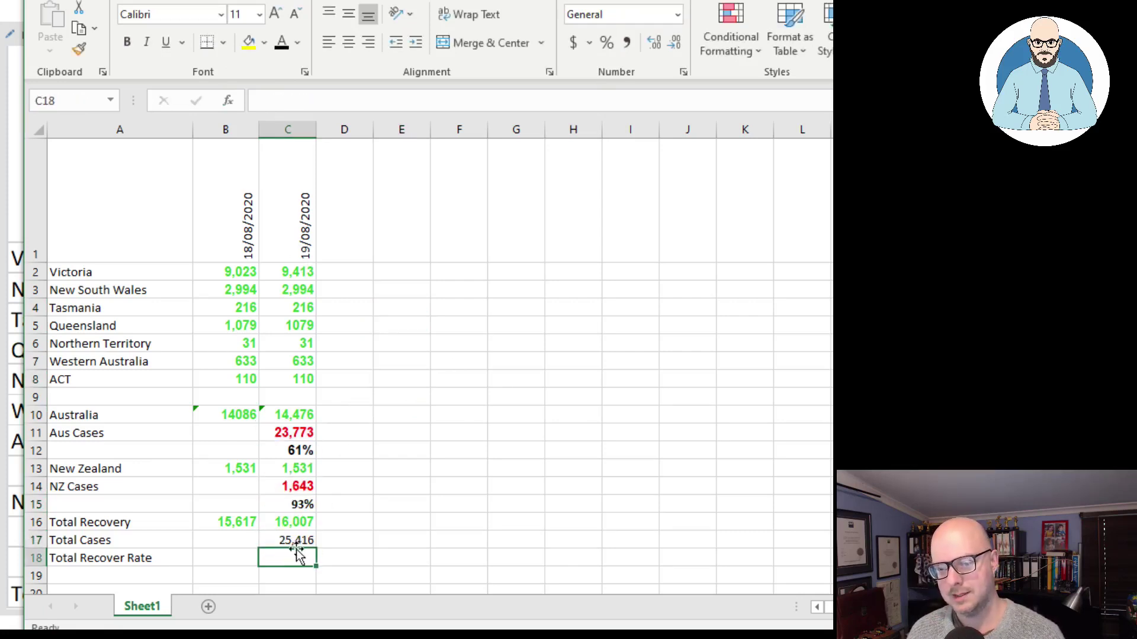
Step: Calculate Total Recover Rate for 19/08/2020 in C18 with =C16/C17, dividing Total Recovery by Total Cases
text(=)
click(296, 540)
click(296, 520)
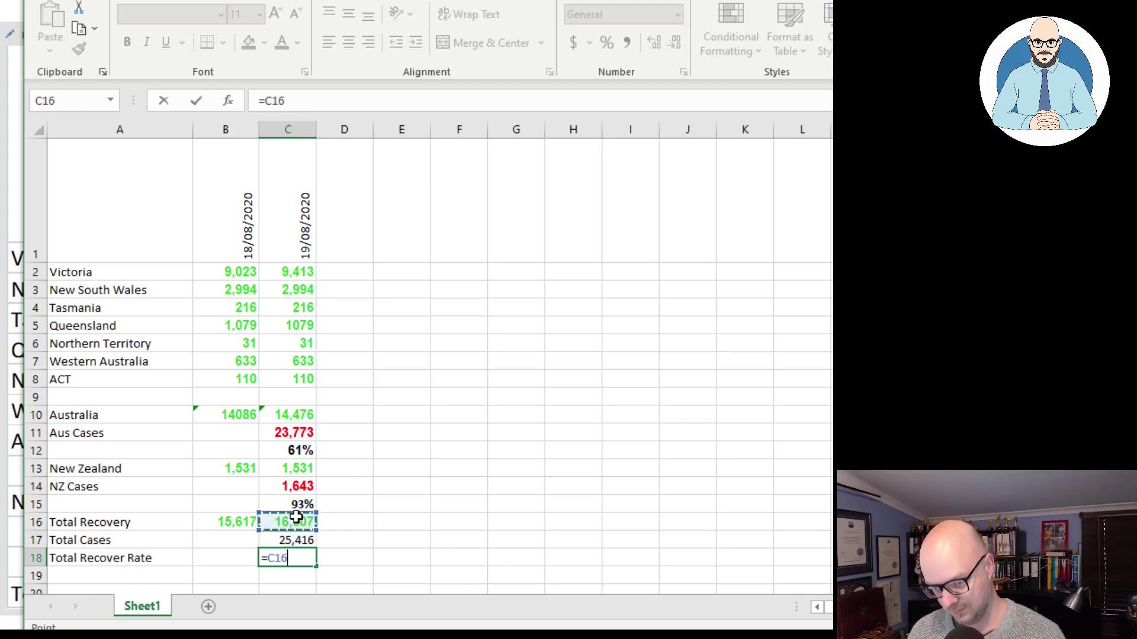
text(/)
click(296, 541)
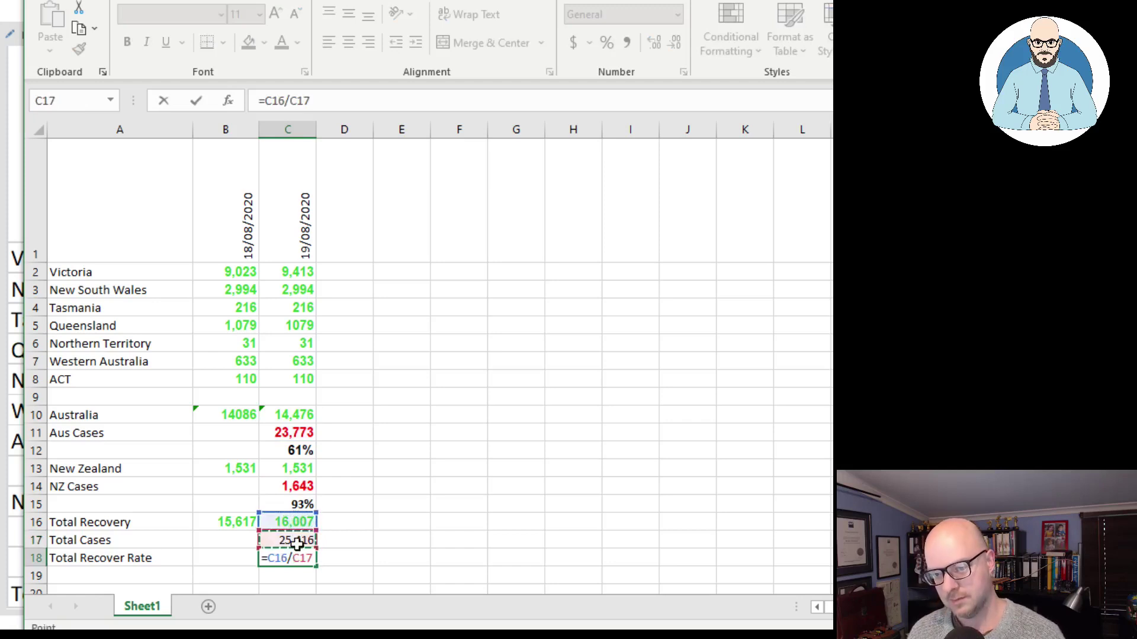
key(Return)
Step: Format the Total Recover Rate value in C18 as a bold percentage
click(293, 558)
click(606, 43)
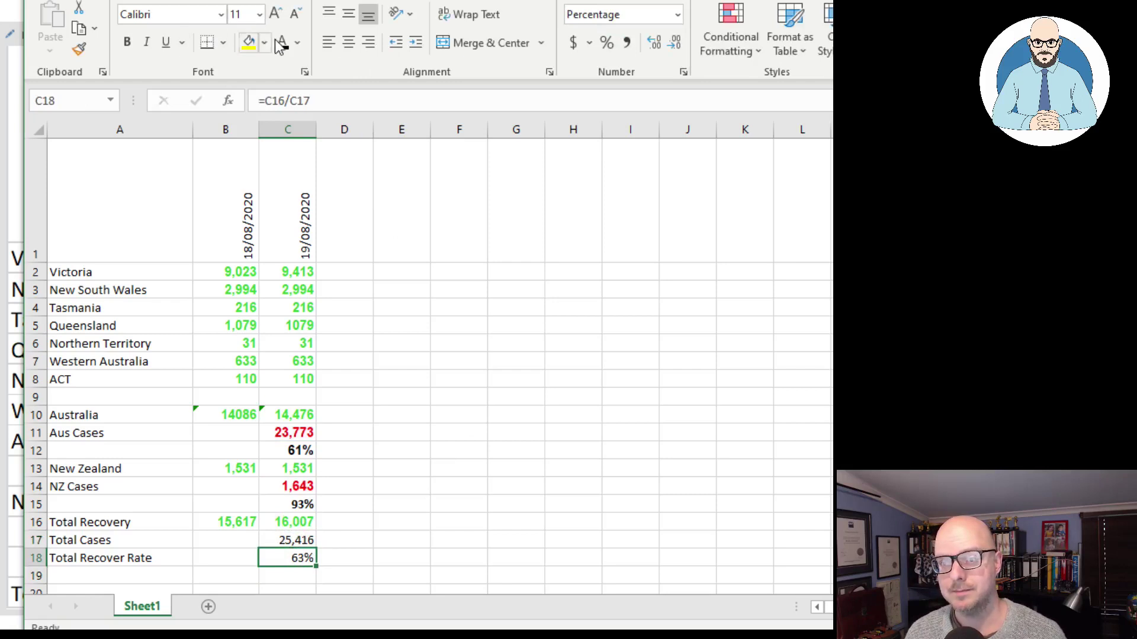
click(126, 42)
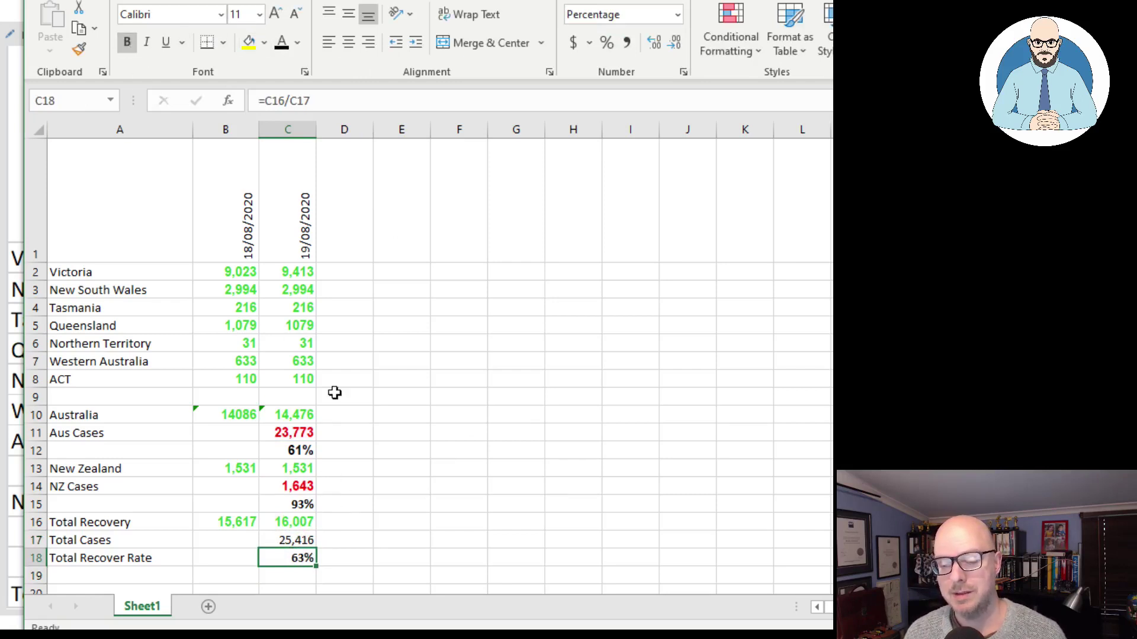
click(290, 290)
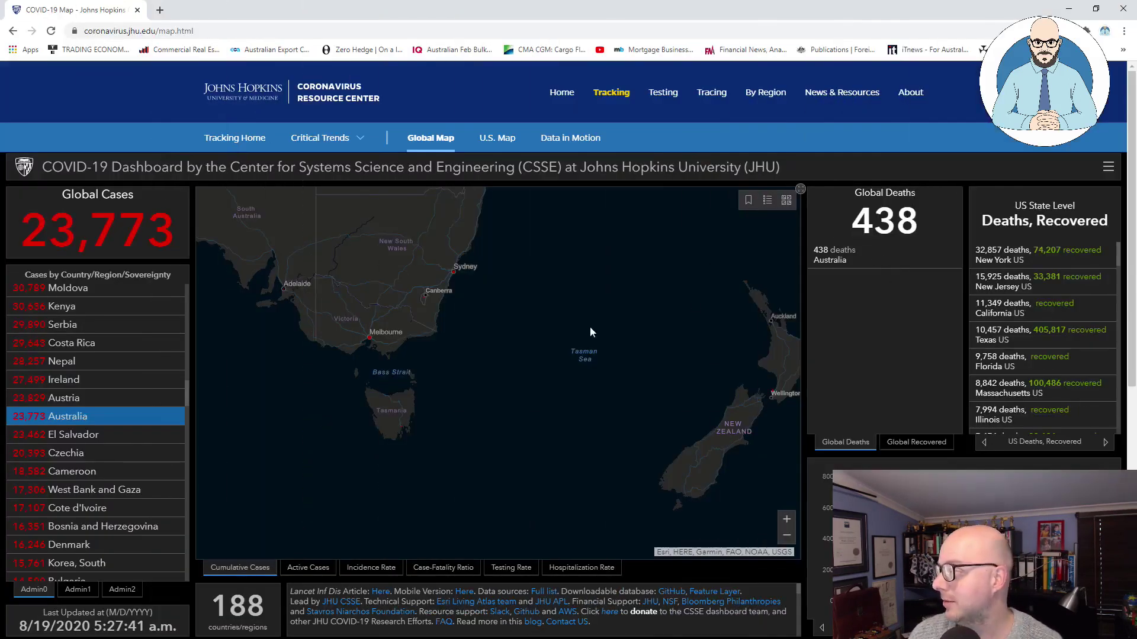
Step: In the Johns Hopkins dashboard, show the incidence rate layer on the map and look up Victoria's incidence rate
click(308, 567)
click(370, 568)
drag(434, 363, 420, 389)
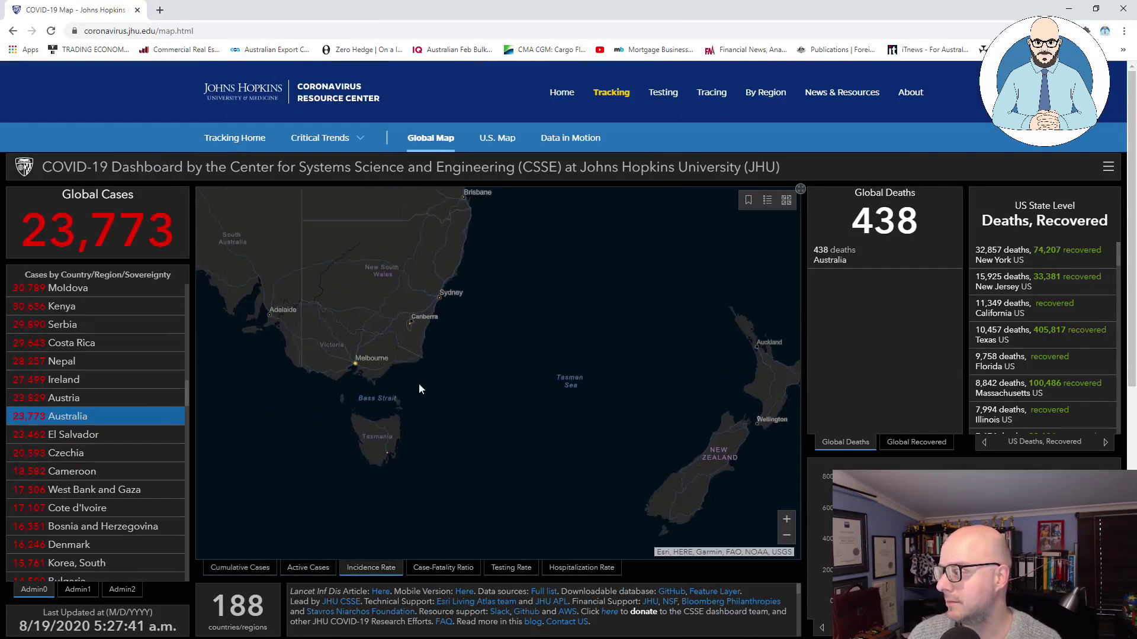
click(354, 365)
drag(321, 353, 428, 411)
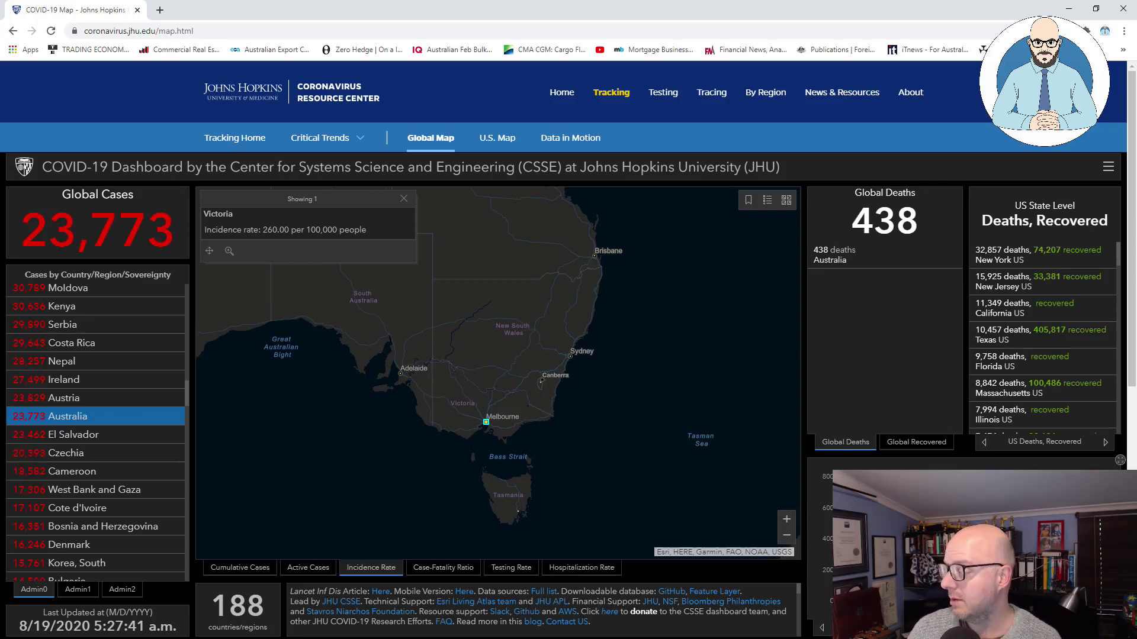
Step: Examine the chart of Australia's daily cases alongside the map on the dashboard
scroll(486, 421, down, 2)
scroll(486, 421, up, 2)
scroll(569, 604, down, 2)
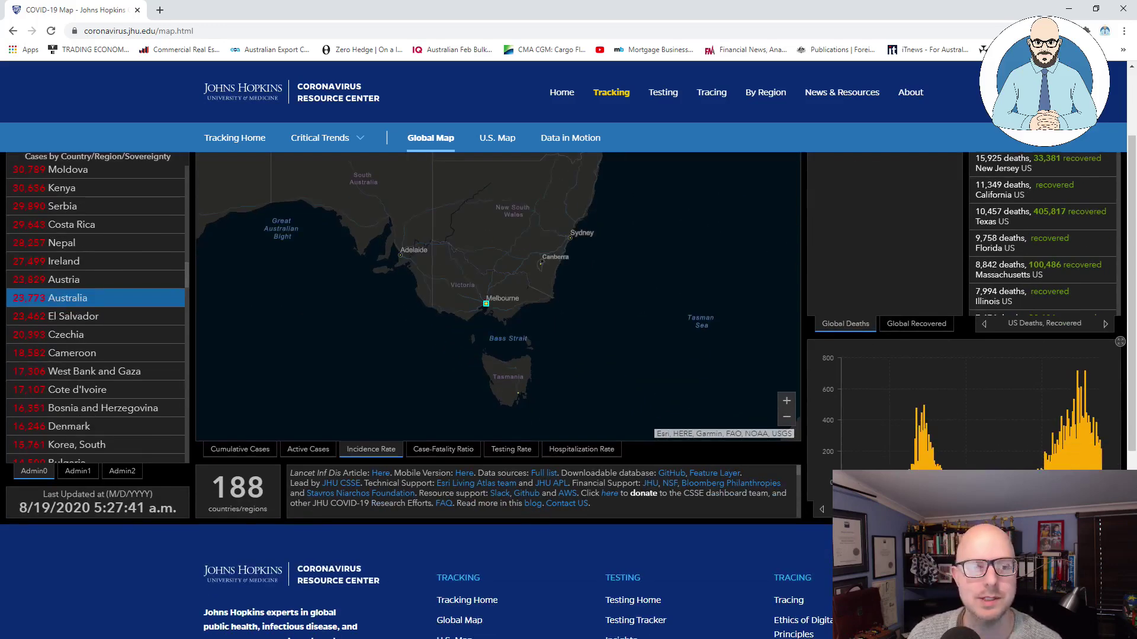
scroll(568, 604, down, 2)
scroll(568, 604, up, 1)
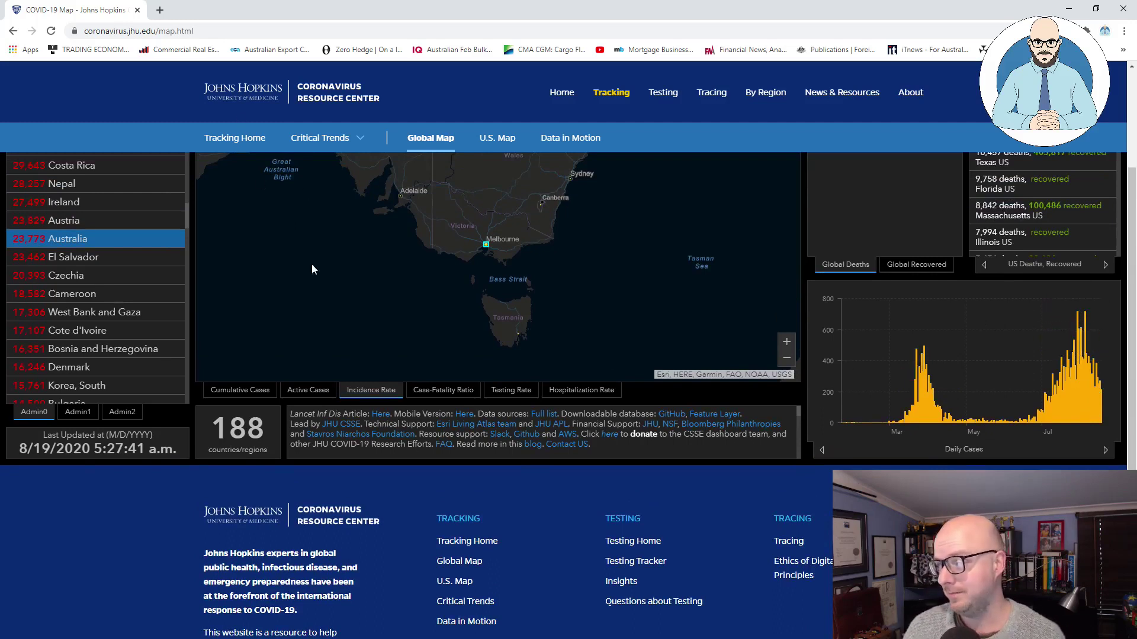
scroll(570, 343, up, 1)
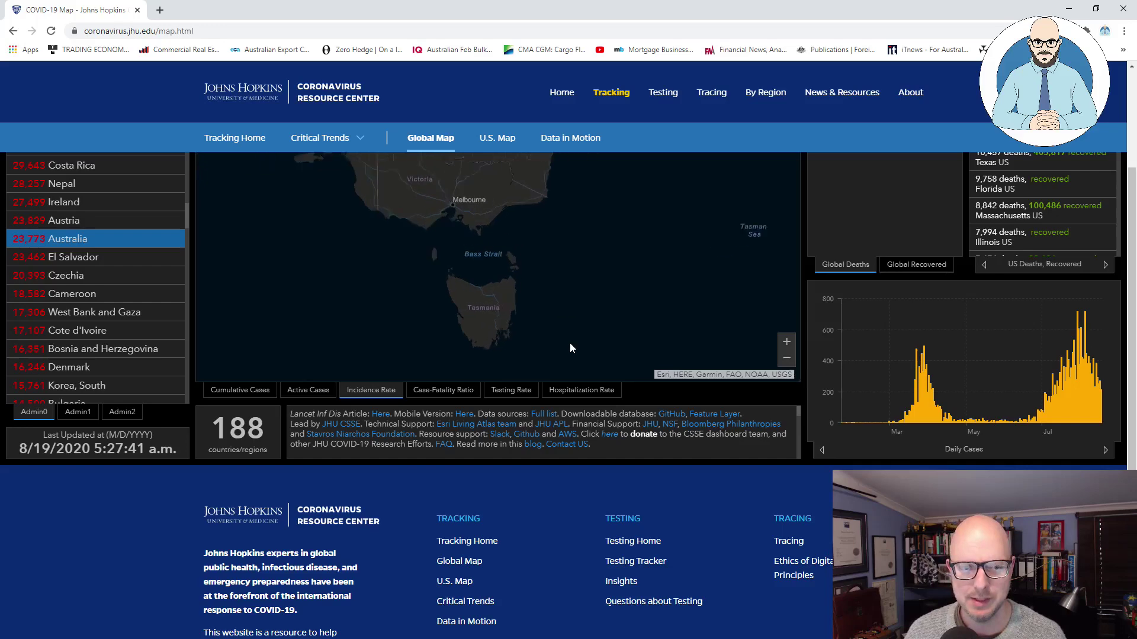
scroll(570, 343, down, 1)
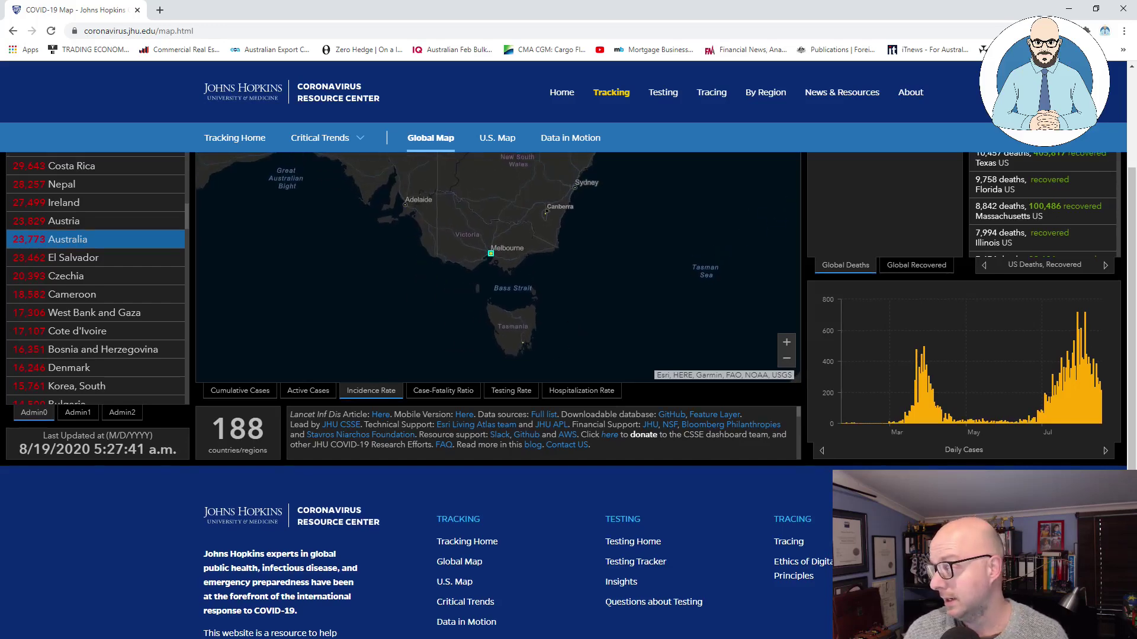
scroll(573, 333, up, 3)
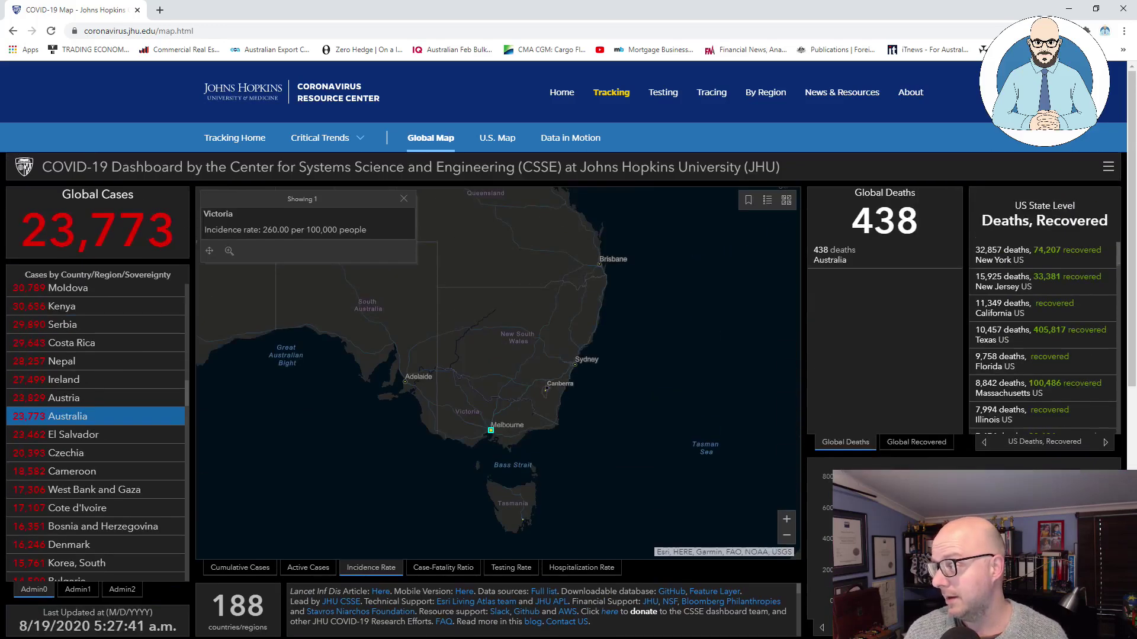
Step: Show the active cases layer and the cumulative cases layer on the dashboard map of Australia
click(266, 577)
click(299, 575)
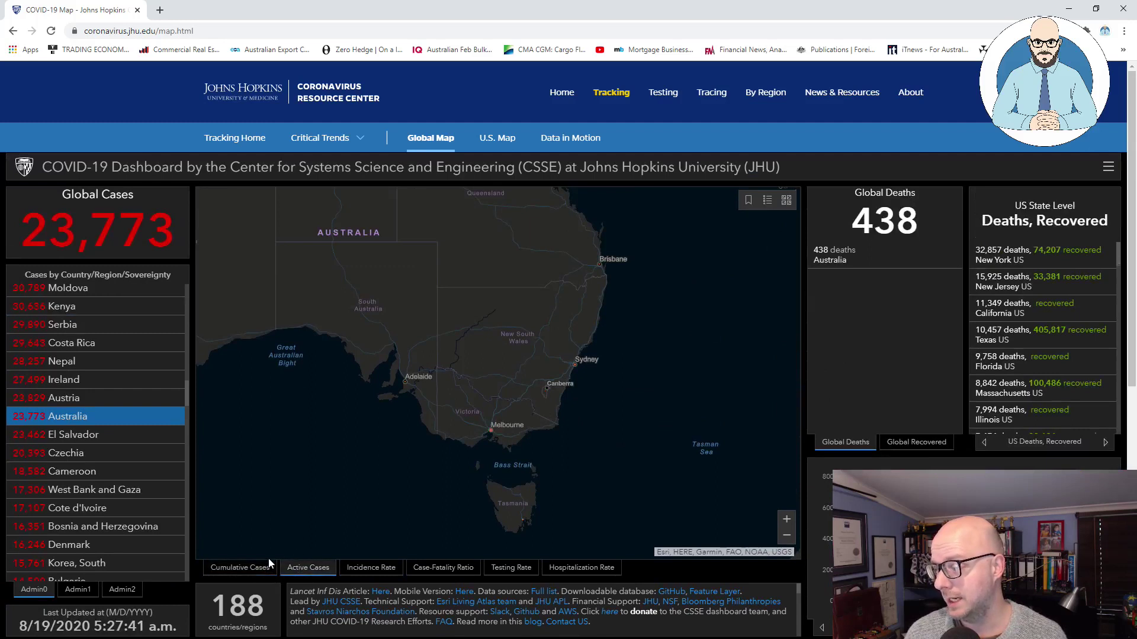
click(242, 570)
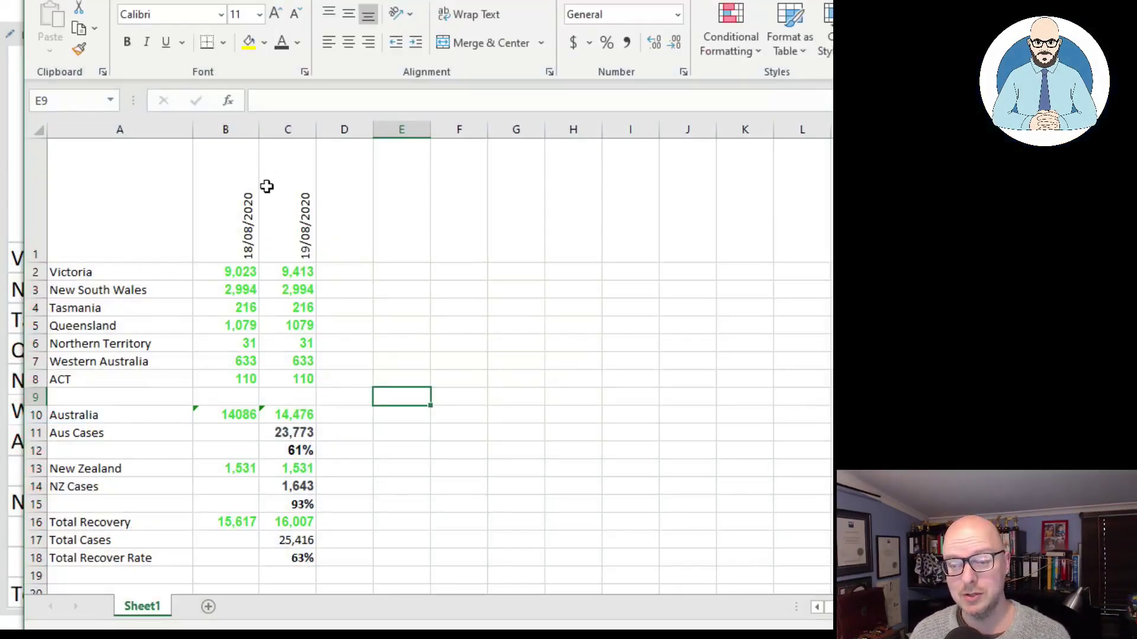
Step: Compare the 18/08/2020 and 19/08/2020 columns in Excel and review the embedded recovery spreadsheet on the OneNote page
click(247, 199)
click(311, 214)
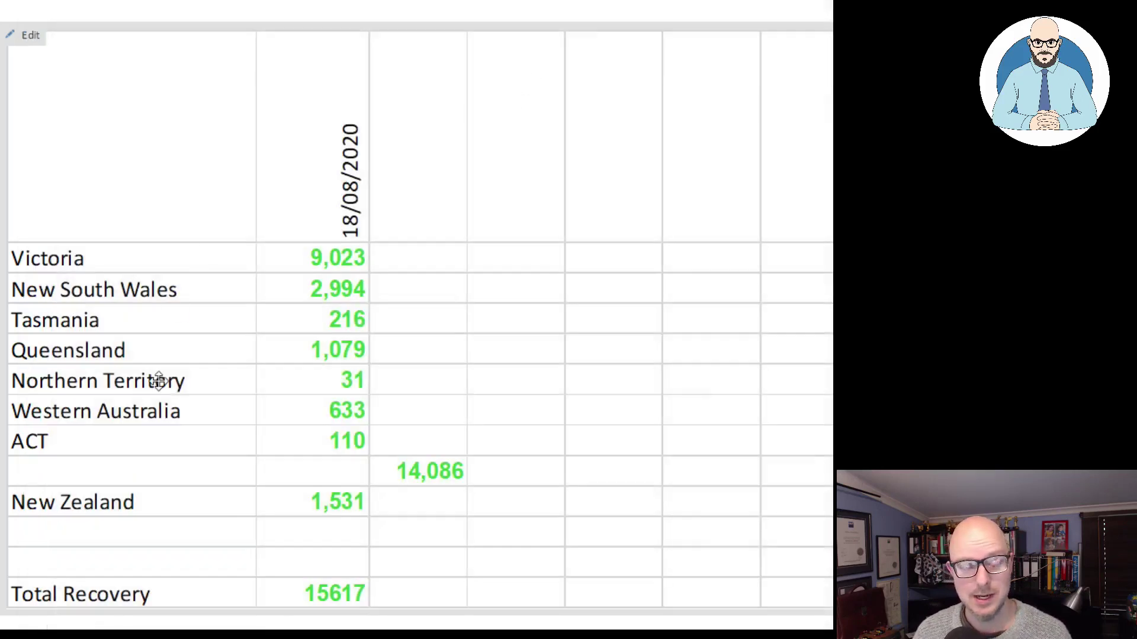
scroll(687, 409, down, 1)
scroll(689, 472, up, 3)
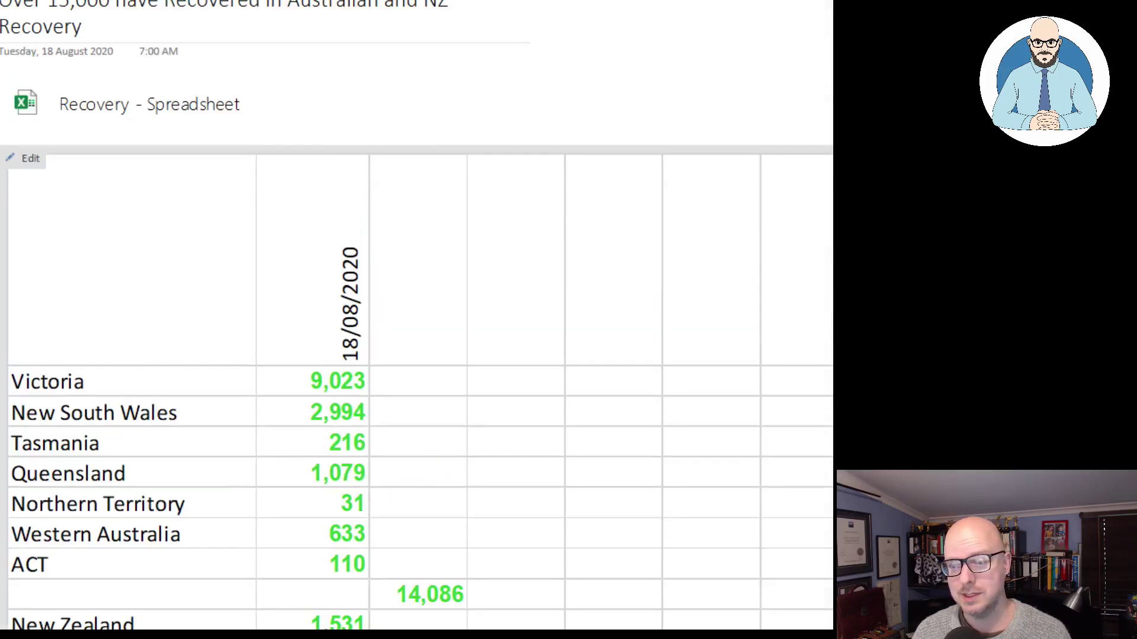
scroll(487, 464, down, 3)
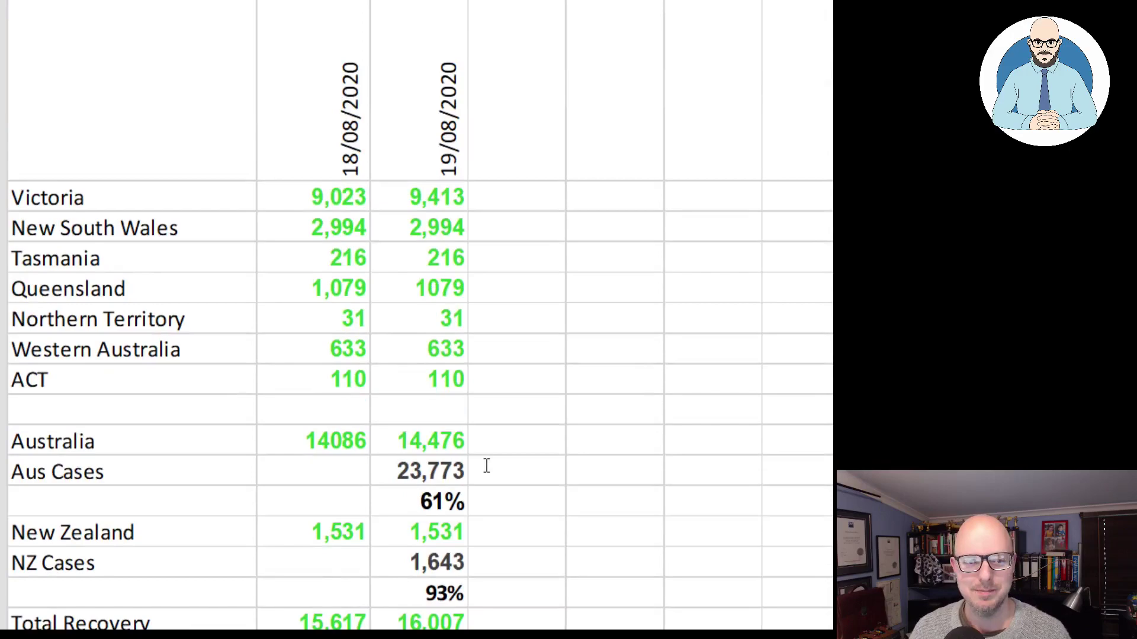
scroll(487, 466, down, 1)
scroll(483, 464, down, 1)
scroll(483, 465, up, 2)
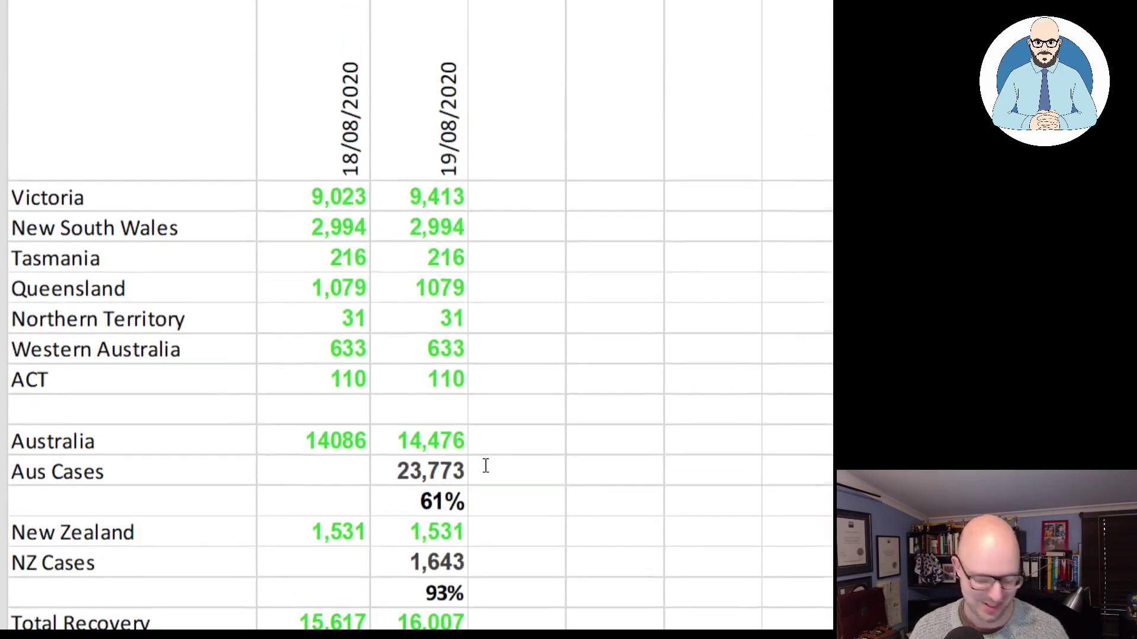